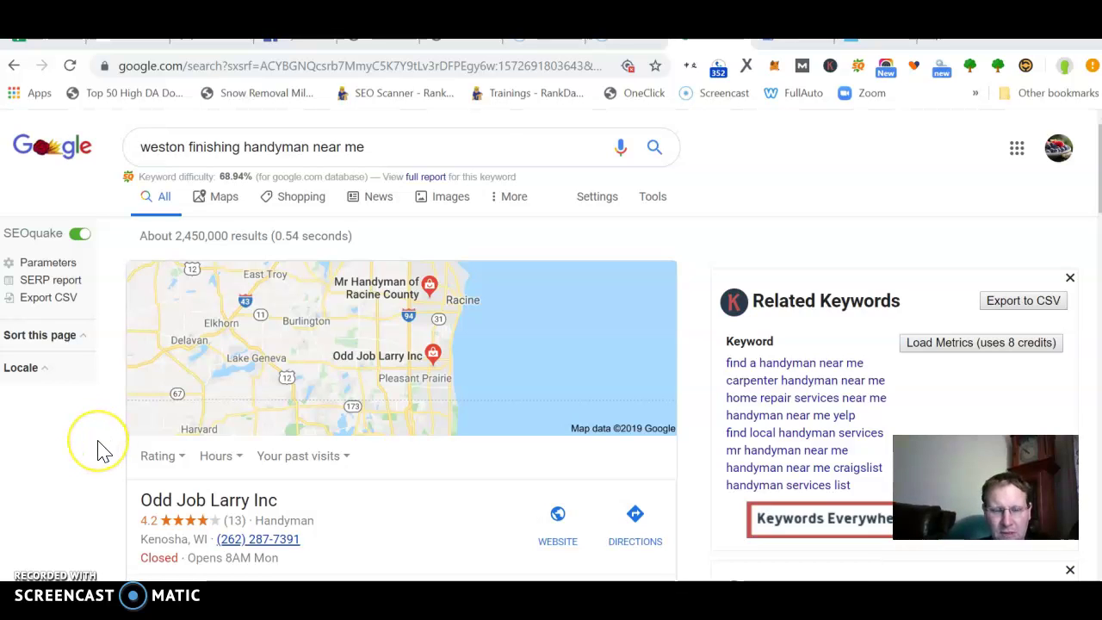
- Scroll through the 'weston finishing handyman near me' results and the local map pack
scroll(97, 450, "down", 3)
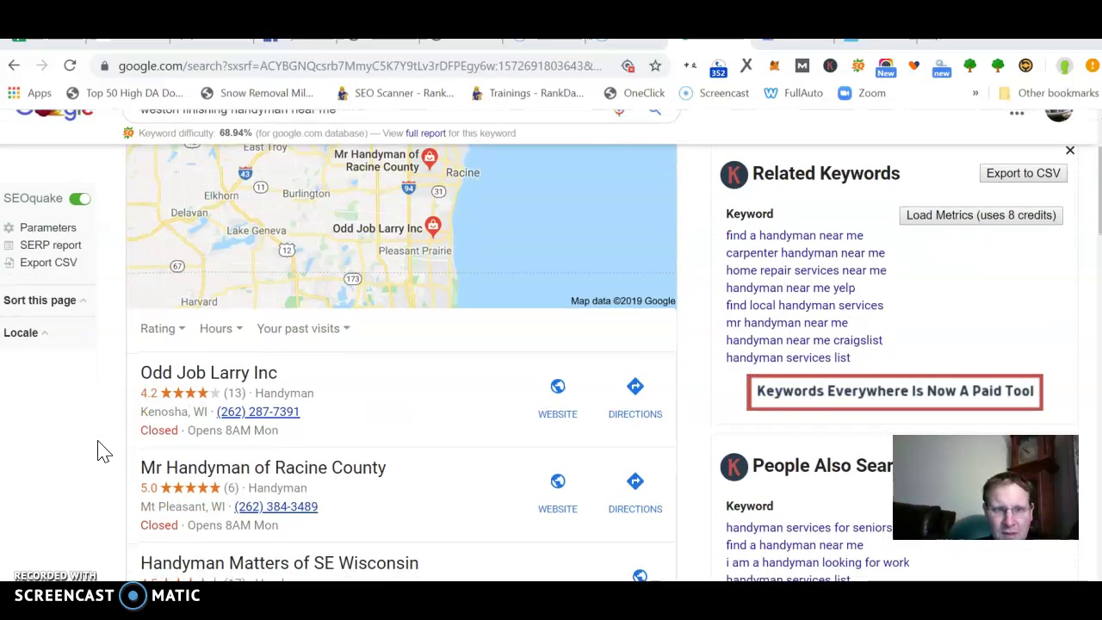
scroll(98, 451, "up", 3)
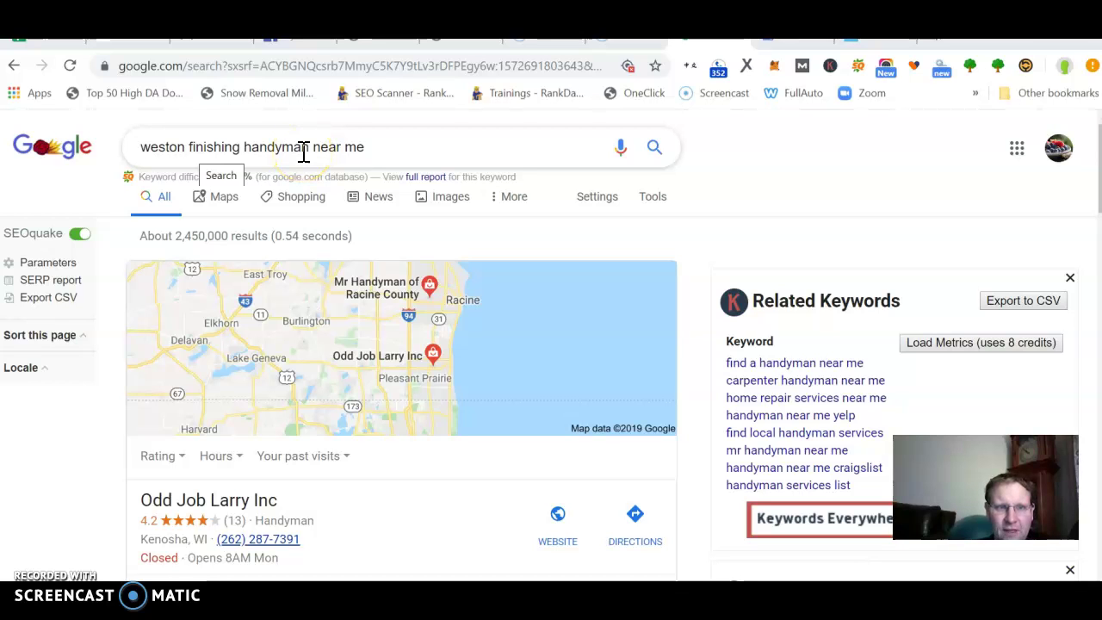
scroll(207, 347, "down", 5)
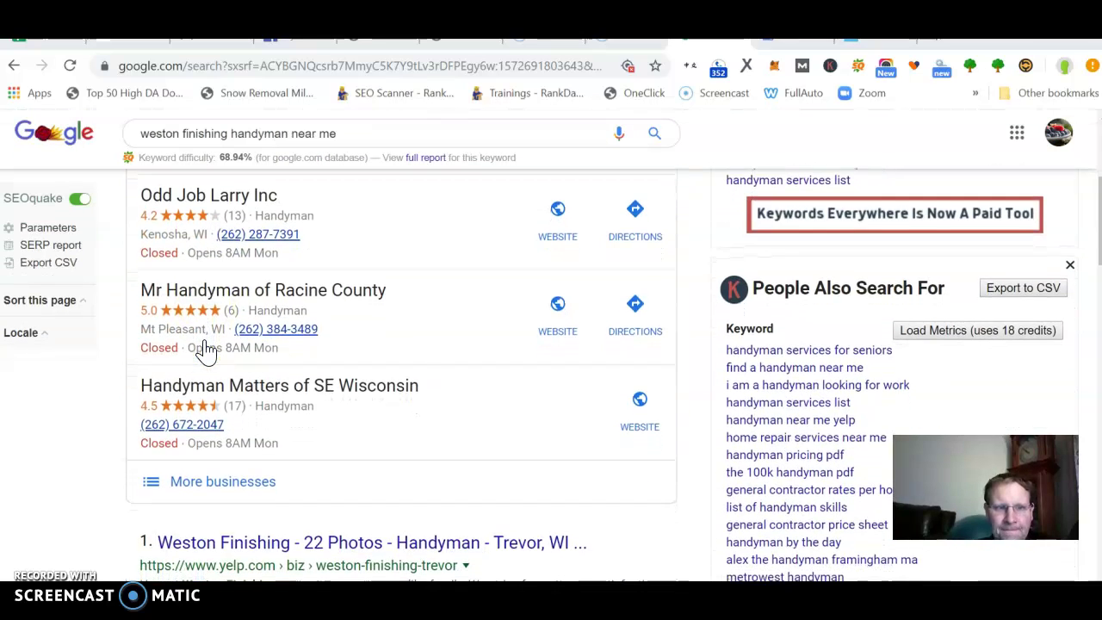
scroll(206, 349, "down", 3)
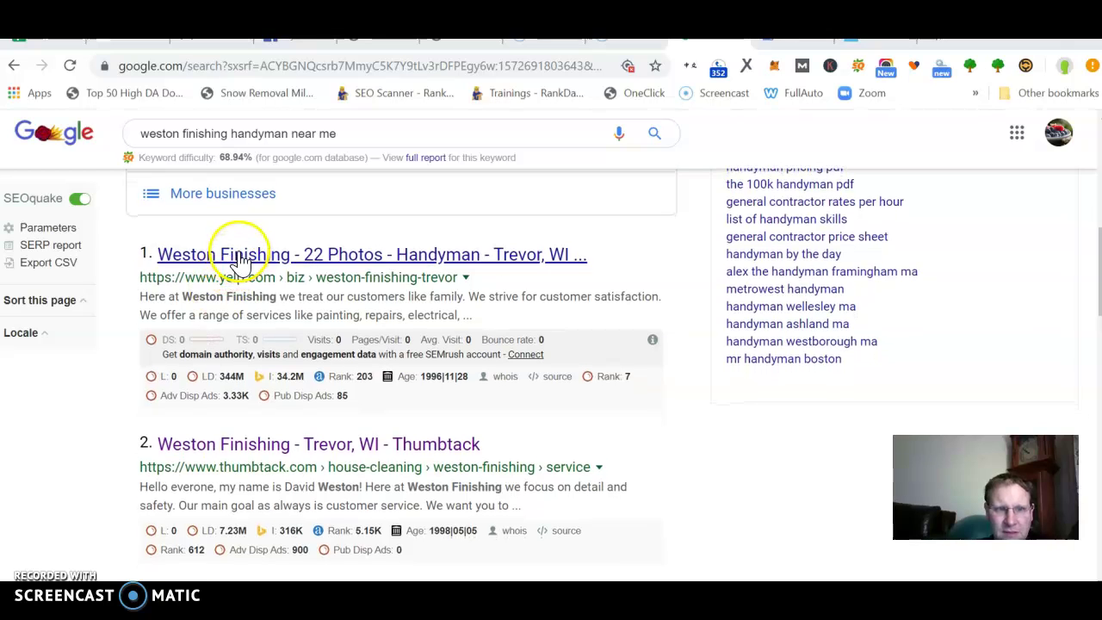
scroll(241, 473, "down", 3)
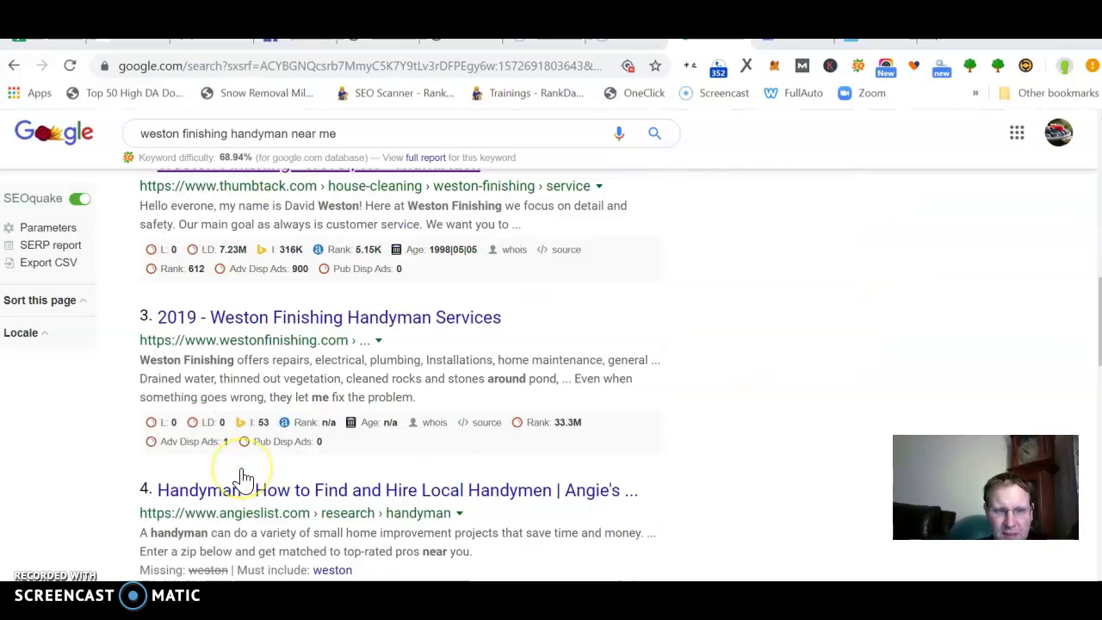
scroll(244, 476, "down", 4)
scroll(243, 476, "up", 2)
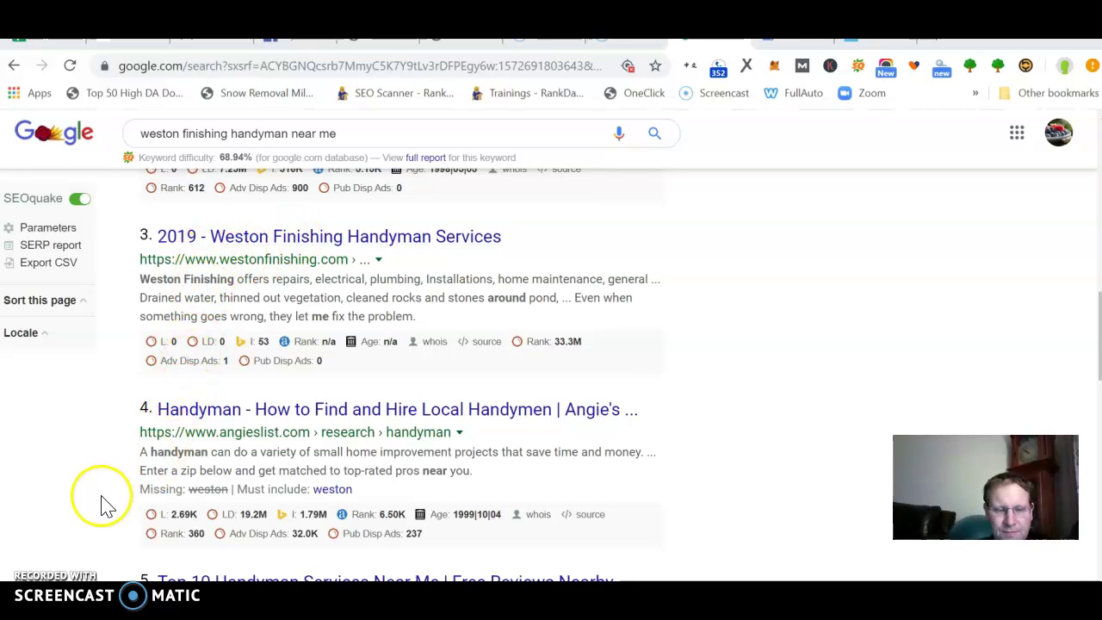
scroll(74, 509, "down", 2)
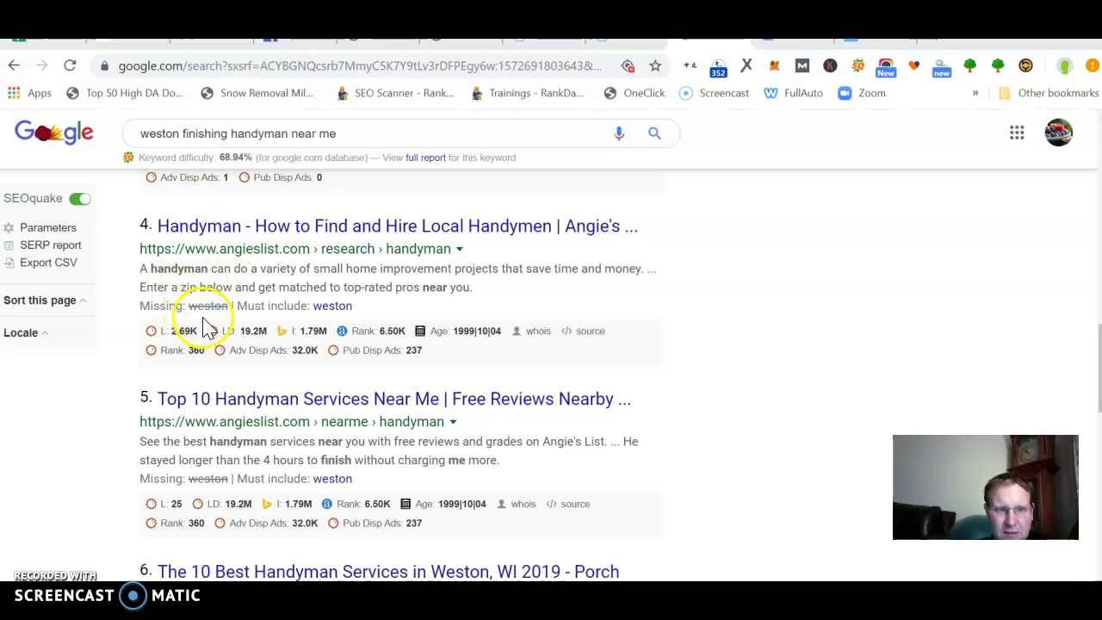
scroll(61, 495, "down", 6)
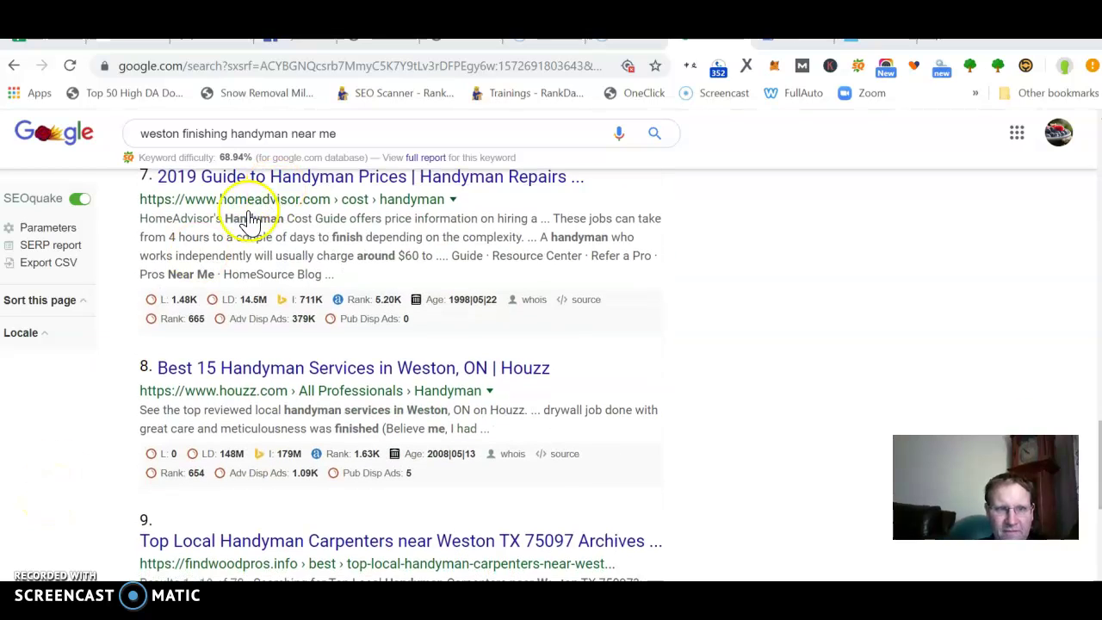
scroll(183, 356, "up", 1)
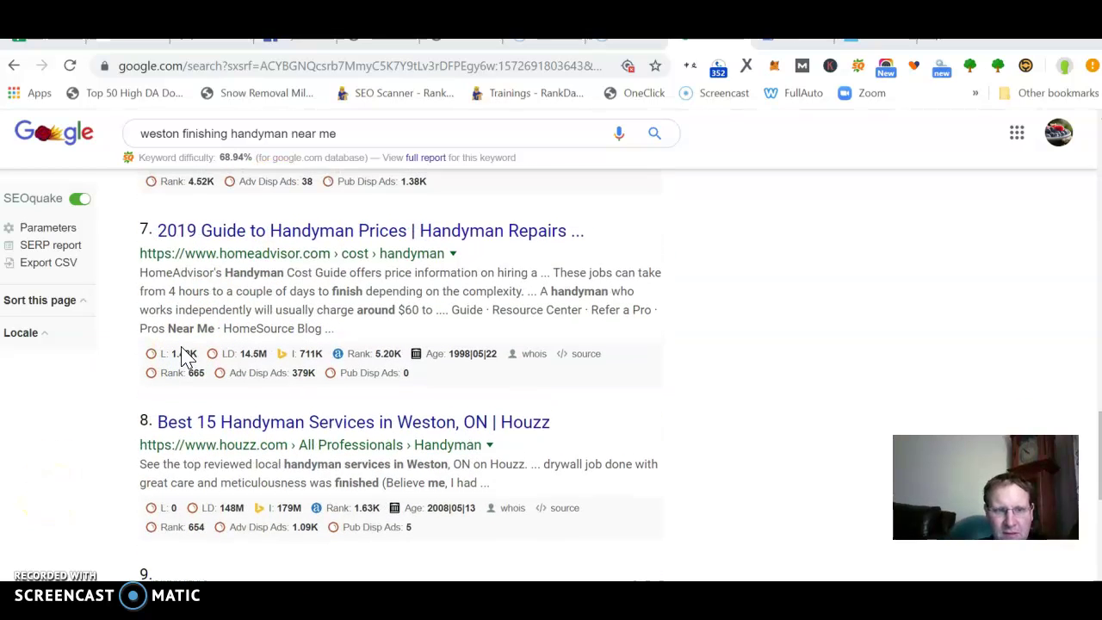
scroll(183, 356, "down", 3)
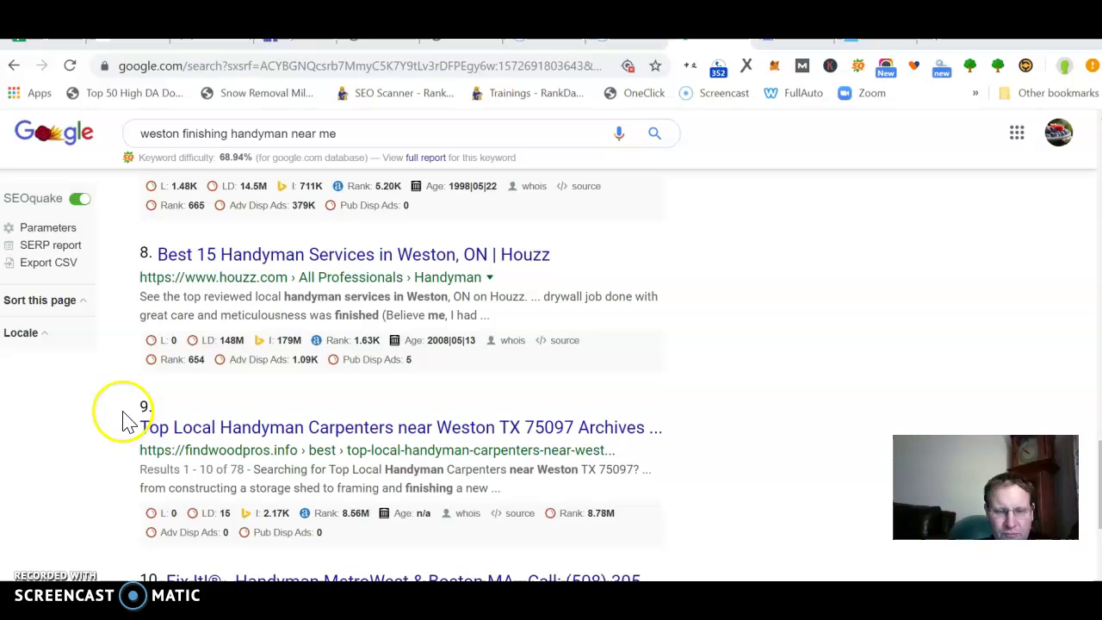
scroll(62, 430, "down", 1)
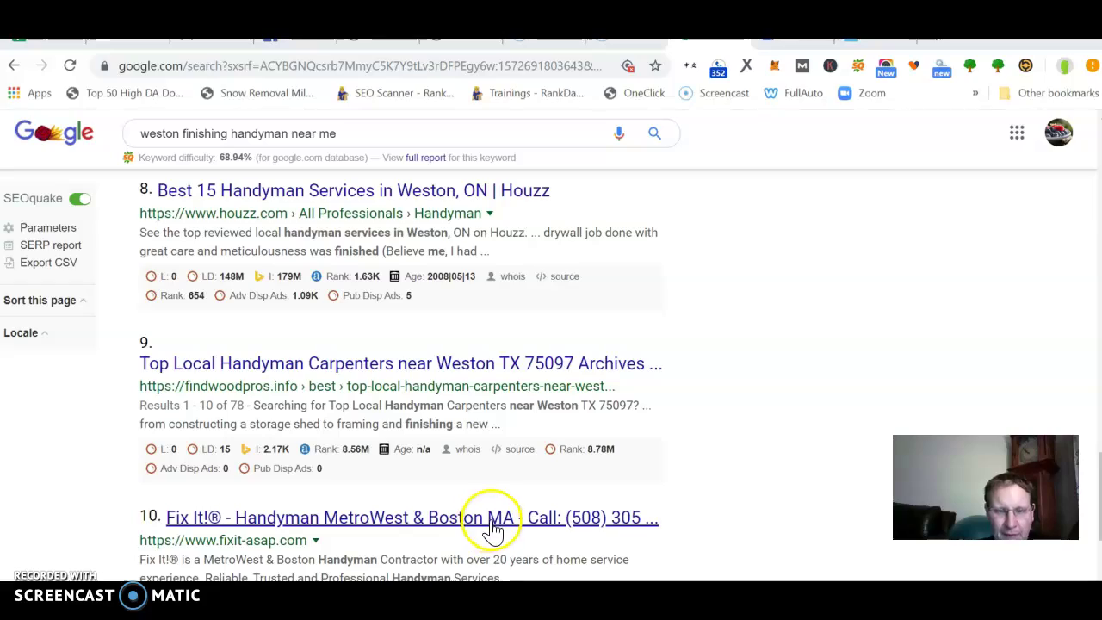
scroll(473, 307, "up", 10)
scroll(473, 307, "up", 7)
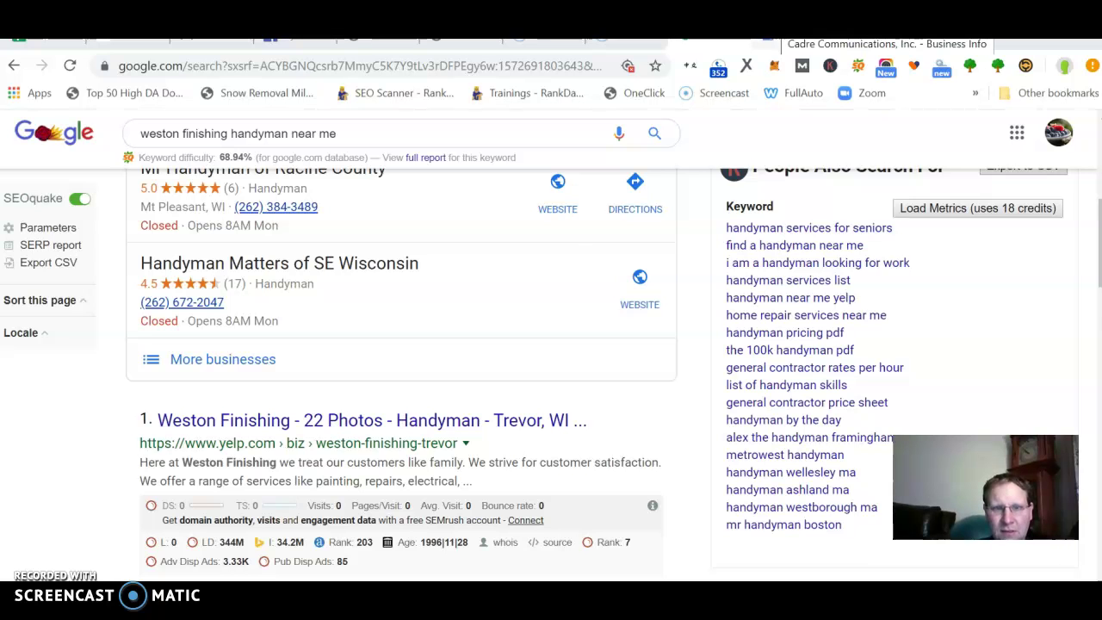
scroll(519, 250, "up", 5)
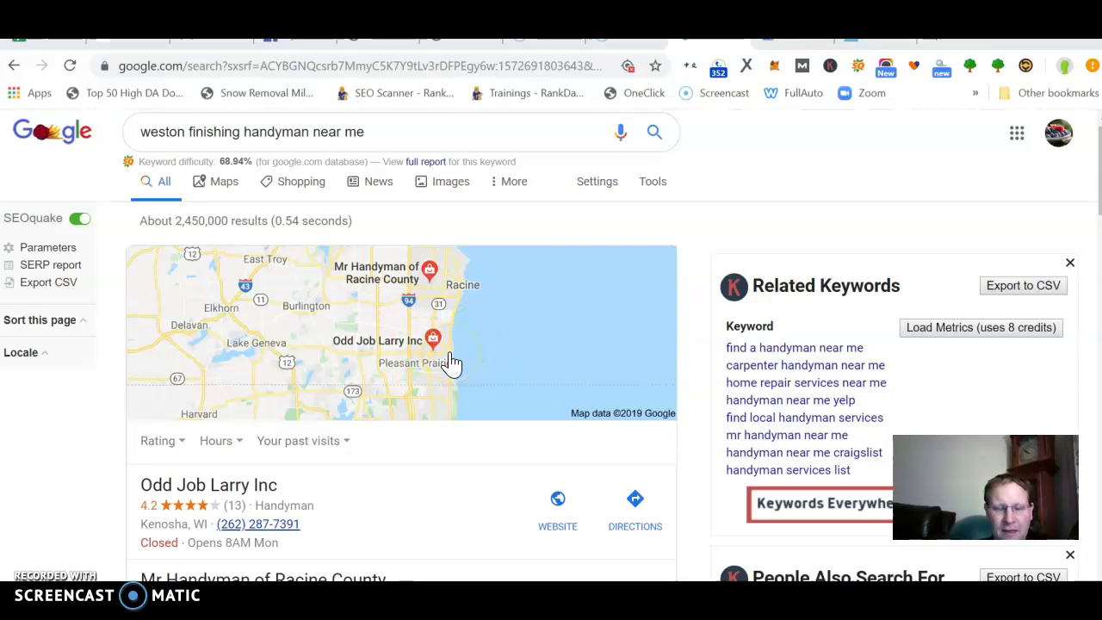
scroll(448, 363, "down", 6)
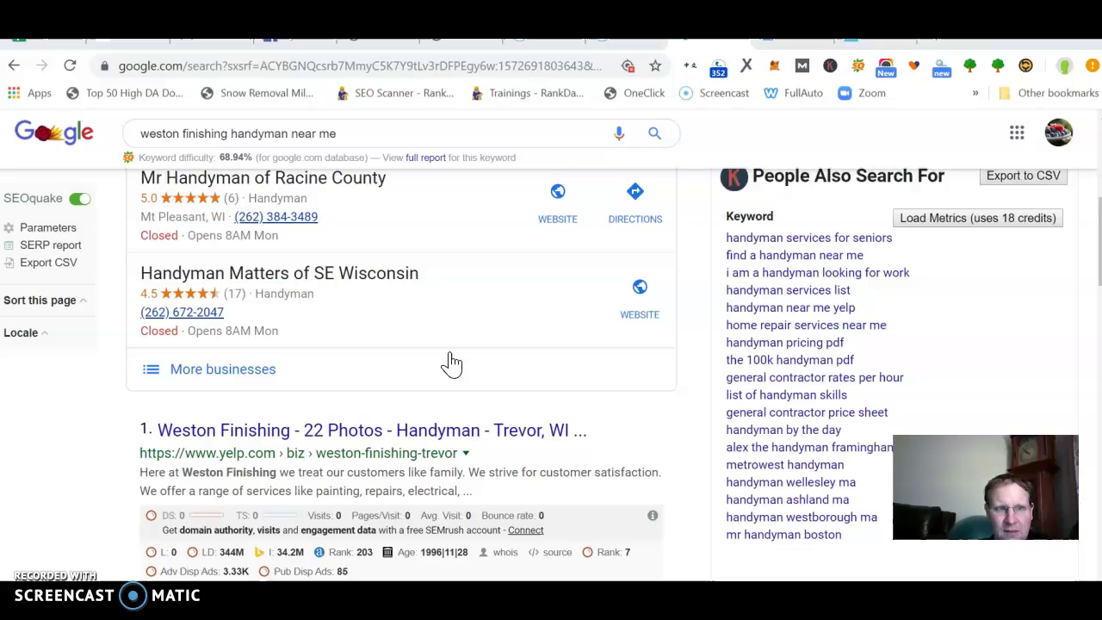
scroll(422, 313, "up", 6)
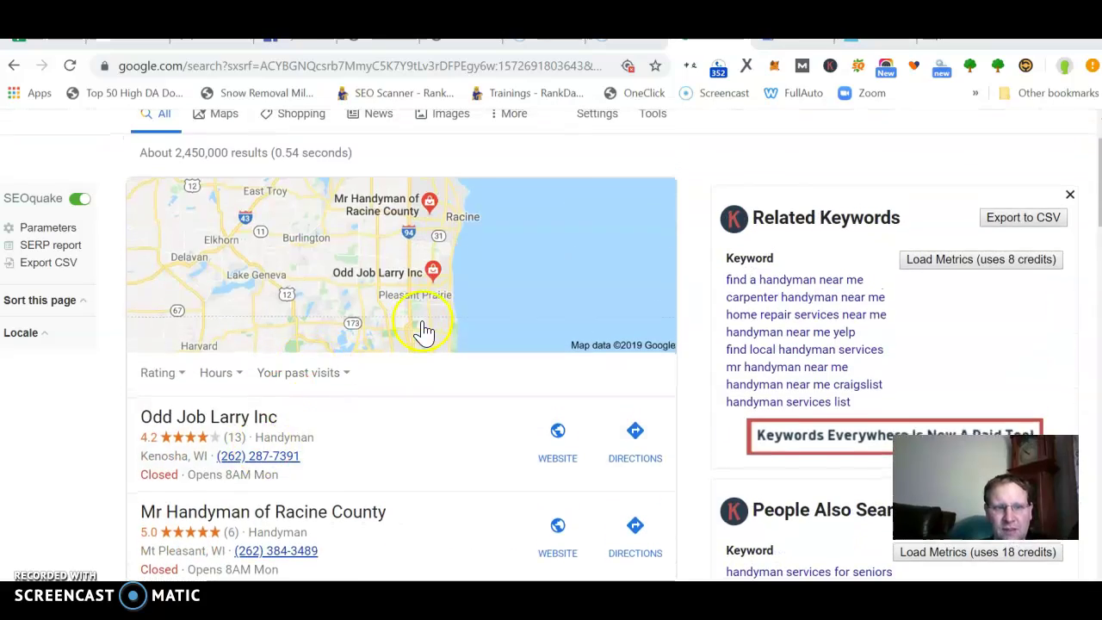
scroll(423, 333, "down", 2)
- Expand the full local handyman list, scroll to its end, then switch to Cadre Communications' business info
left_click(222, 514)
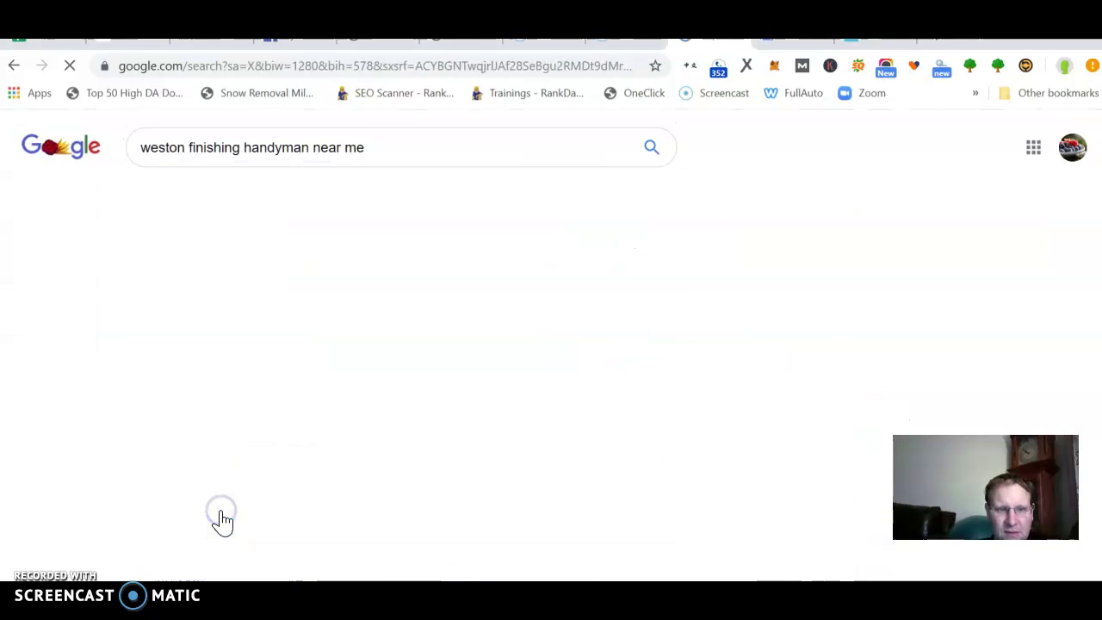
scroll(222, 521, "down", 2)
scroll(222, 521, "down", 3)
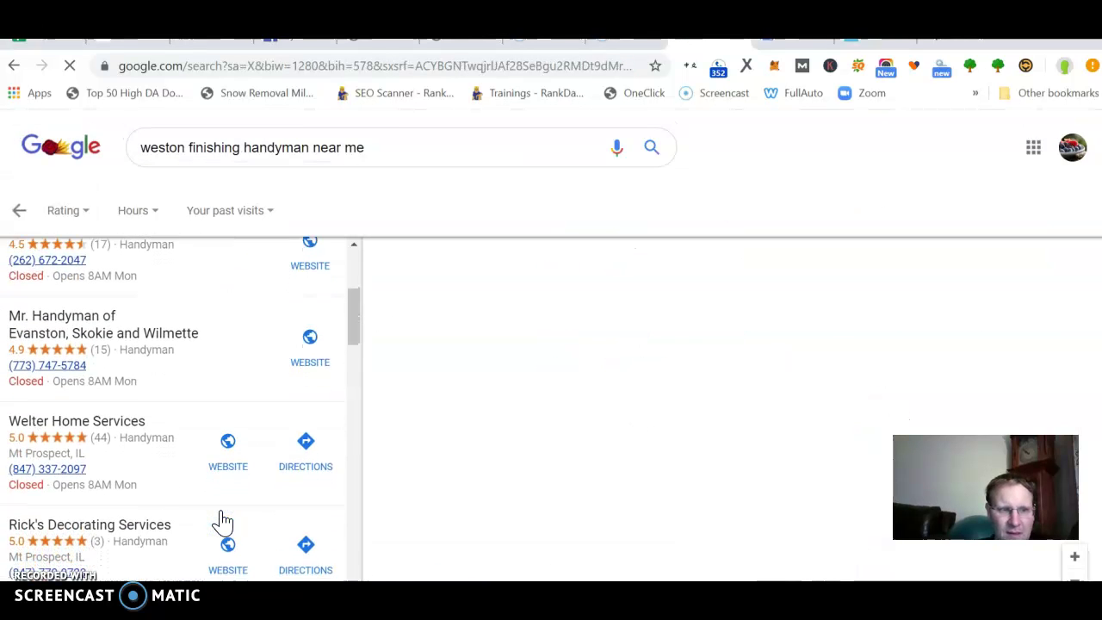
scroll(222, 521, "down", 5)
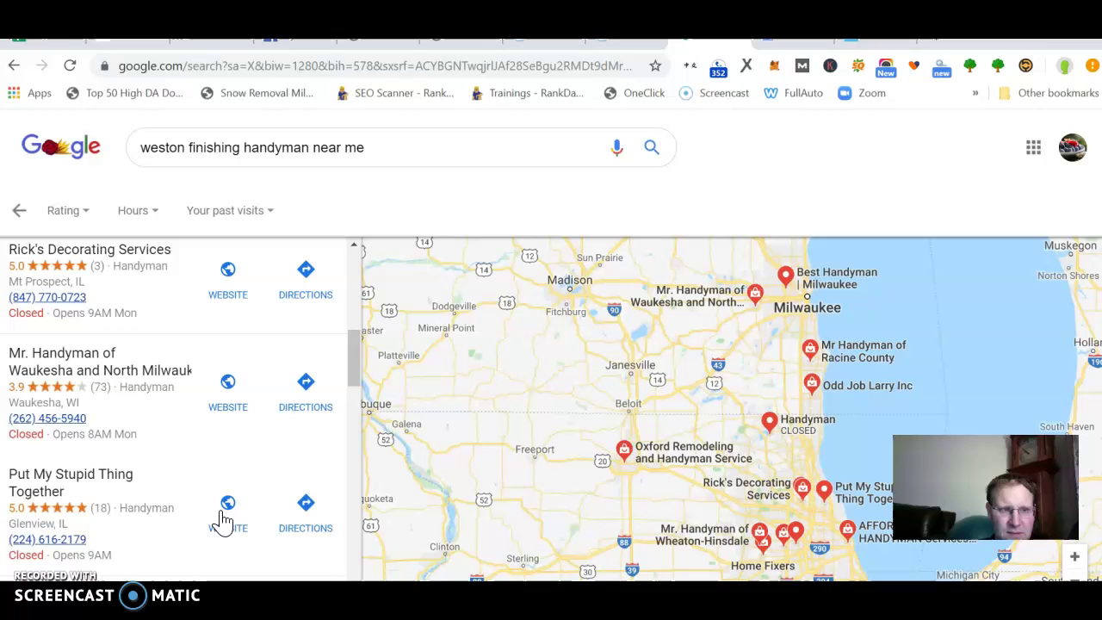
scroll(222, 521, "down", 4)
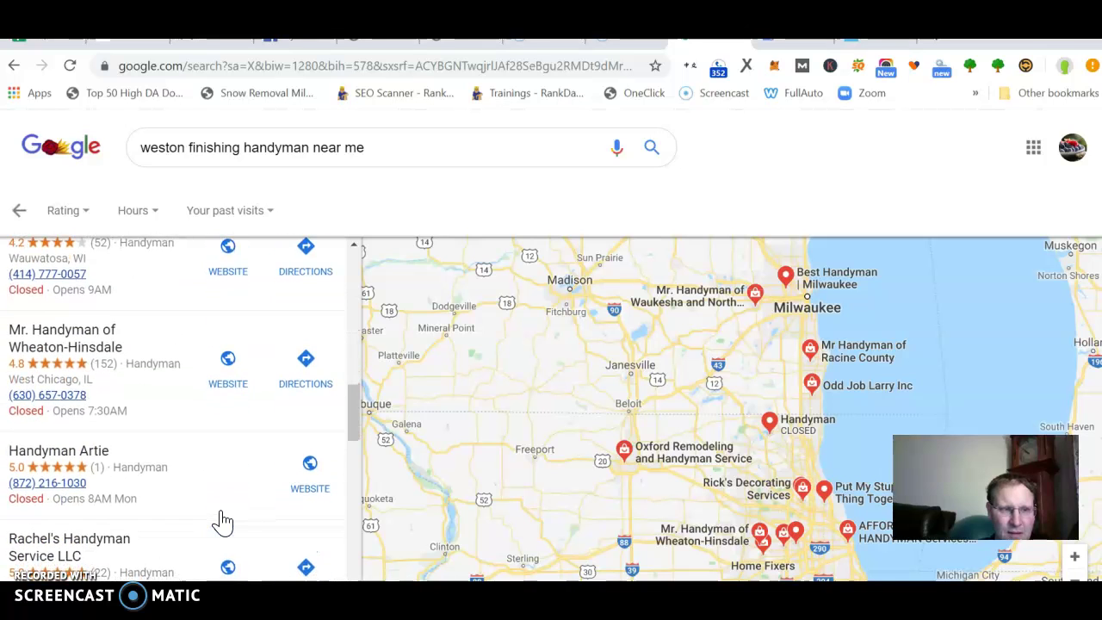
scroll(222, 521, "down", 5)
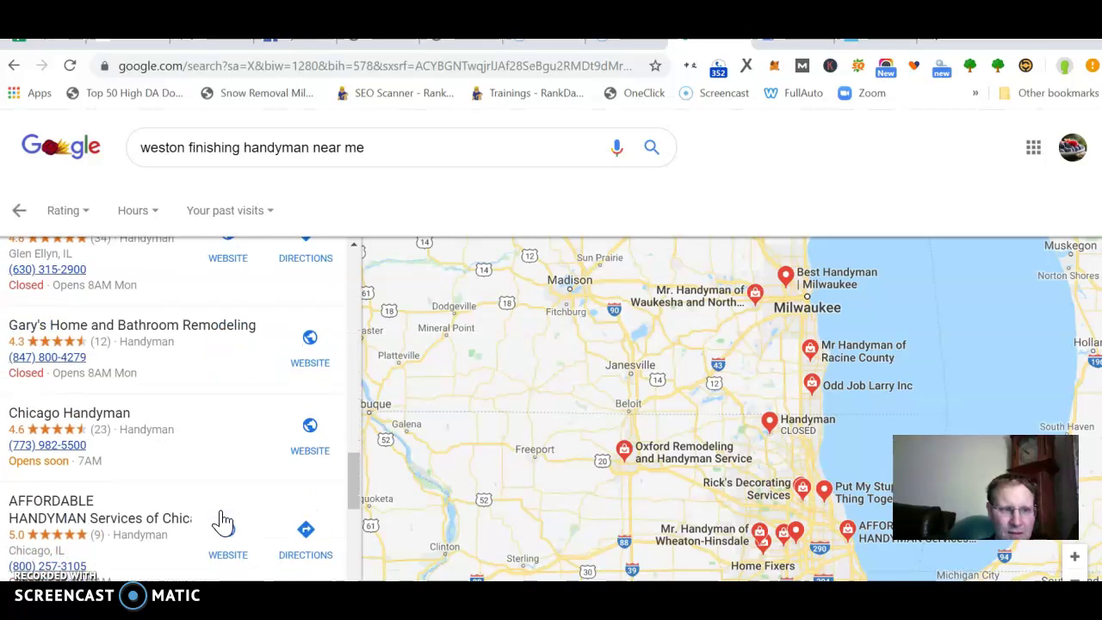
scroll(222, 521, "down", 3)
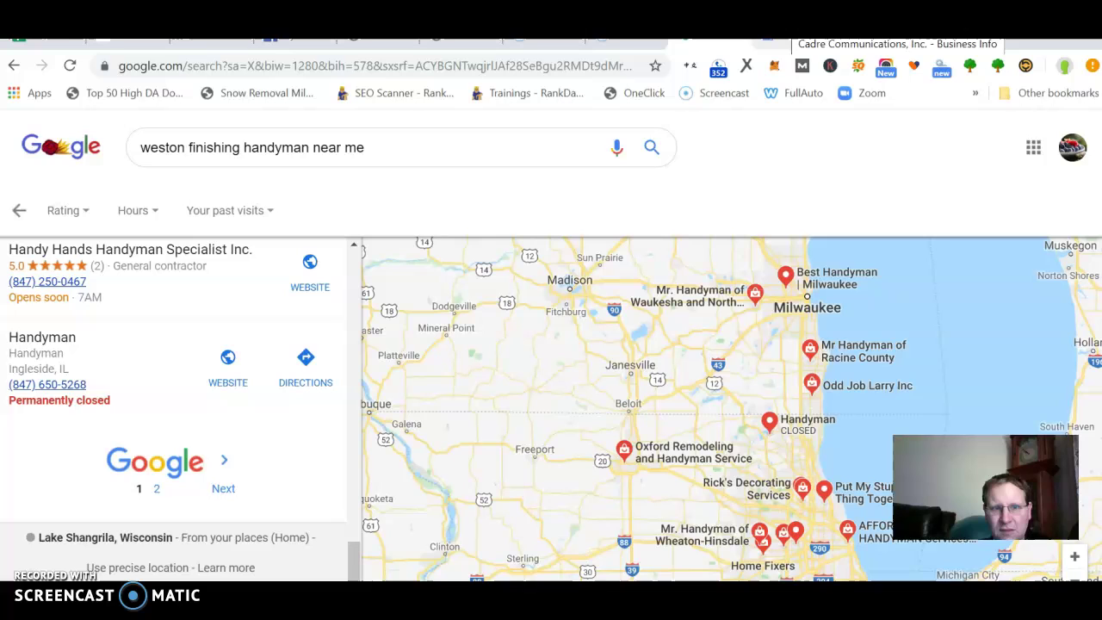
left_click(826, 38)
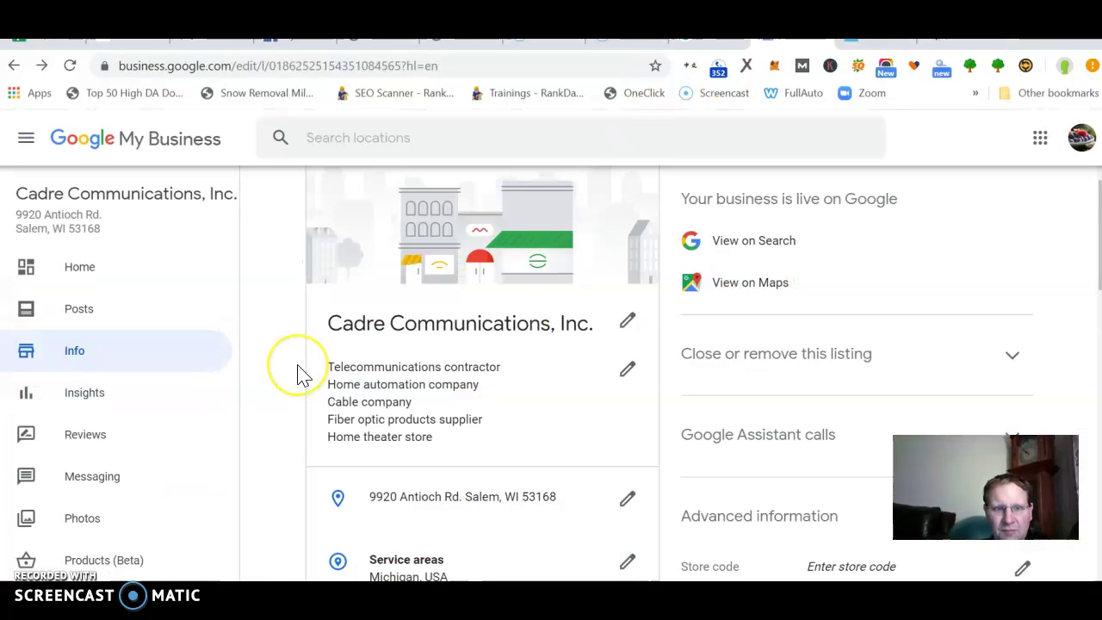
- Search 'google my business' and sign in from the first result to reach Manage locations
left_click(320, 68)
type("google my b")
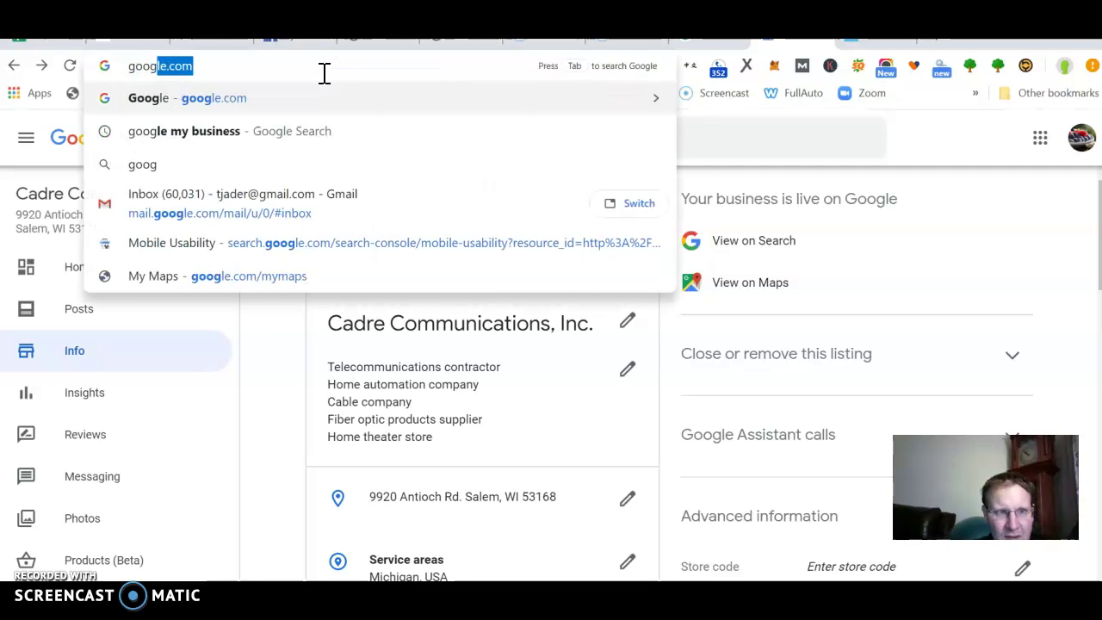
type("usiness")
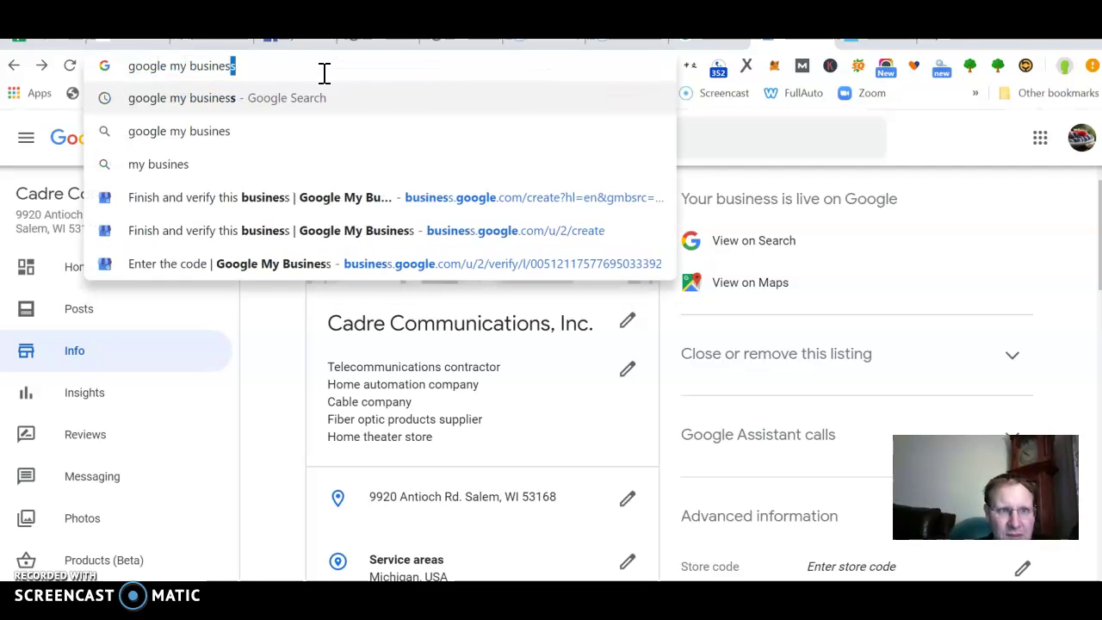
key("Return")
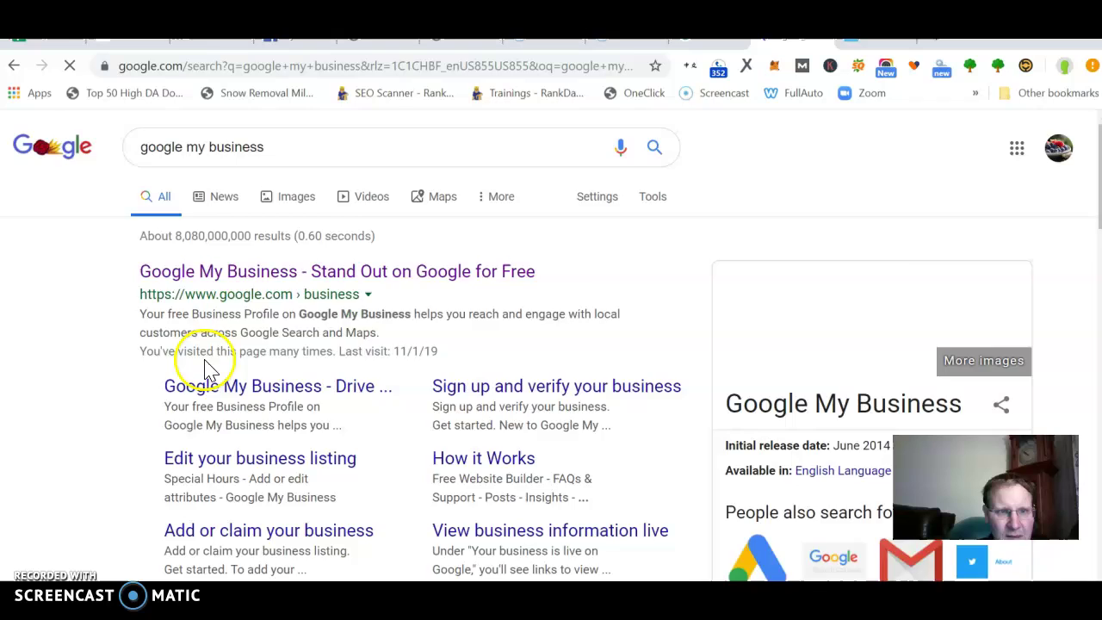
left_click(223, 291)
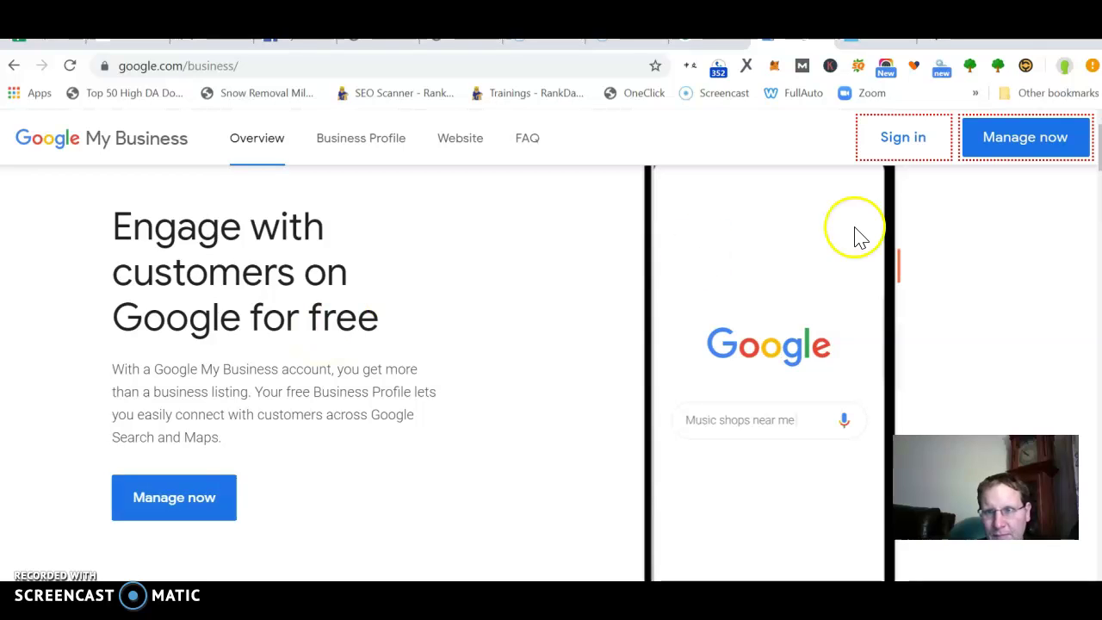
left_click(906, 143)
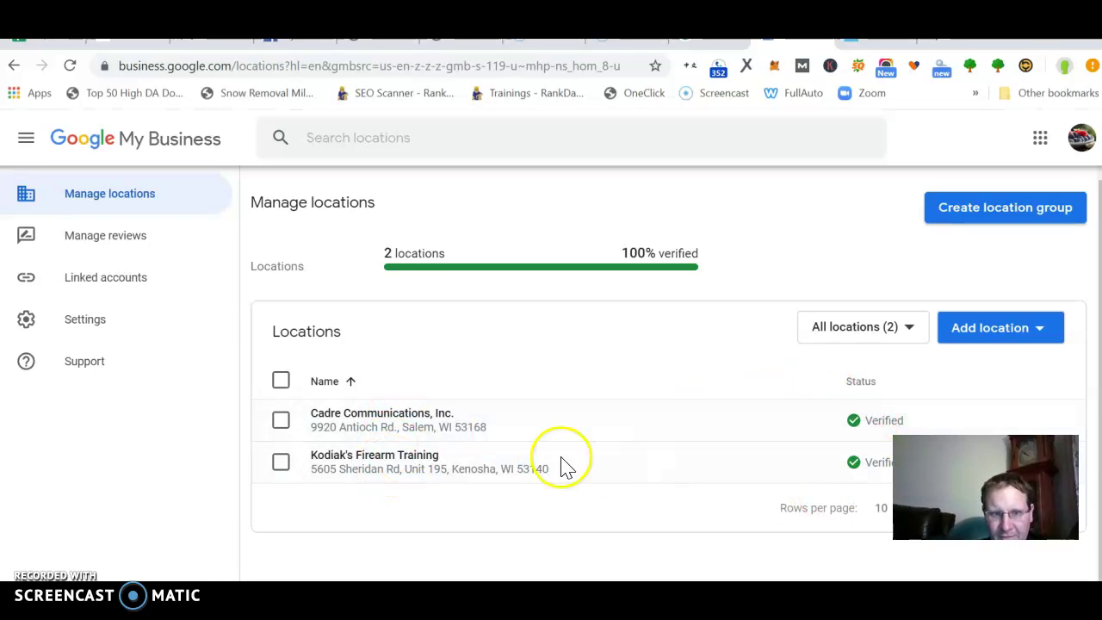
- Open the Cadre Communications, Inc. dashboard showing 550 views, 483 searches and 283 activity
left_click(368, 420)
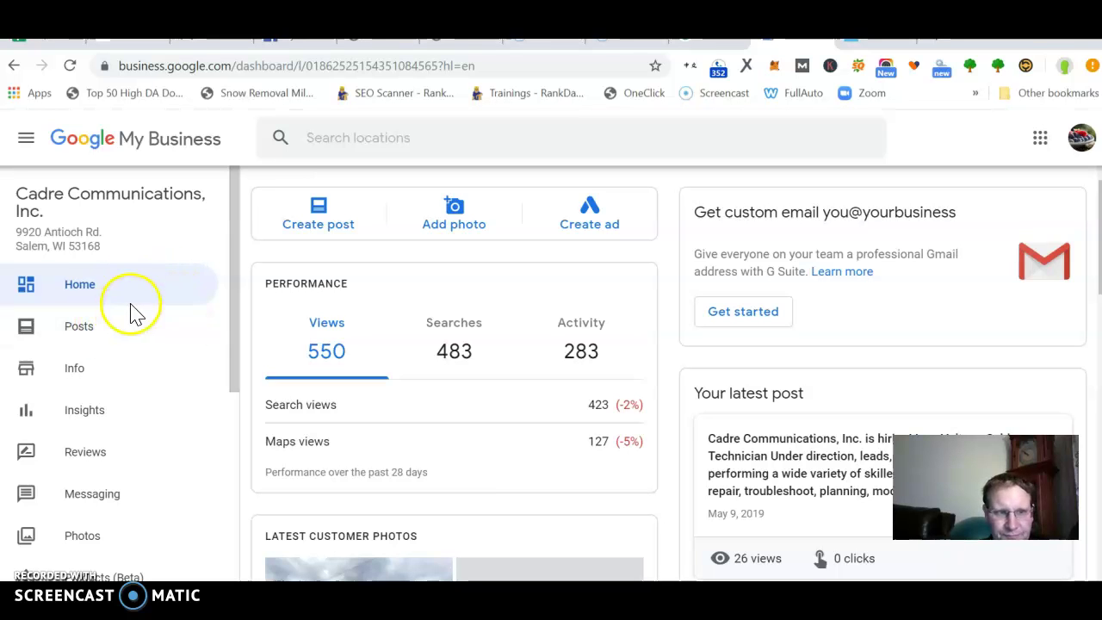
scroll(338, 315, "down", 2)
scroll(339, 313, "up", 2)
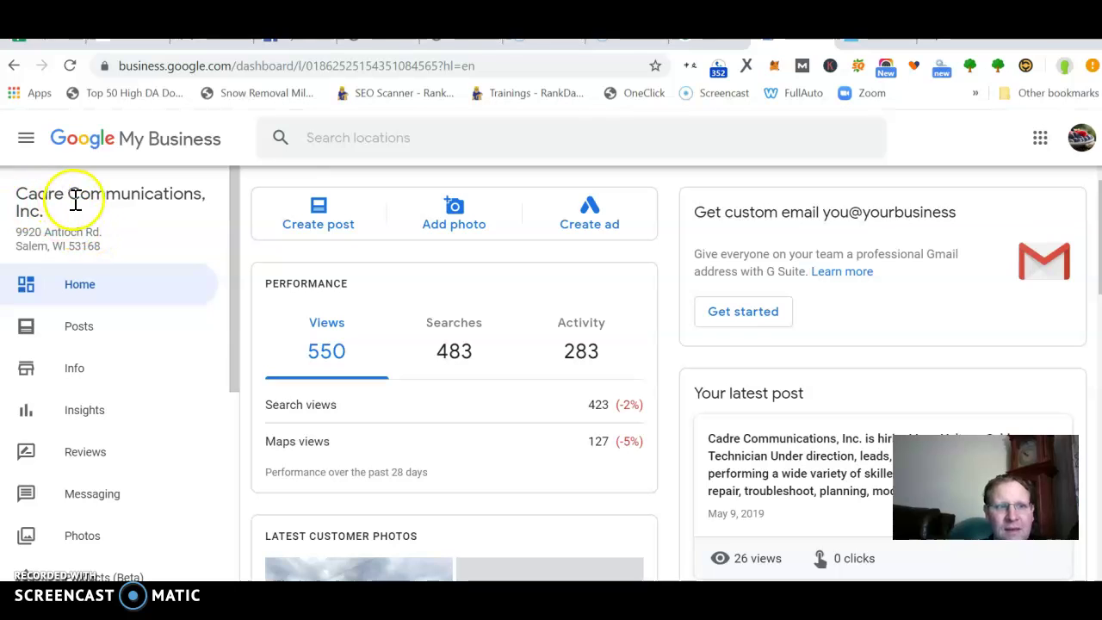
- Switch to the Kodiak's Firearm Training dashboard and view its Posts, including the Jul 15, 2019 post
left_click(13, 66)
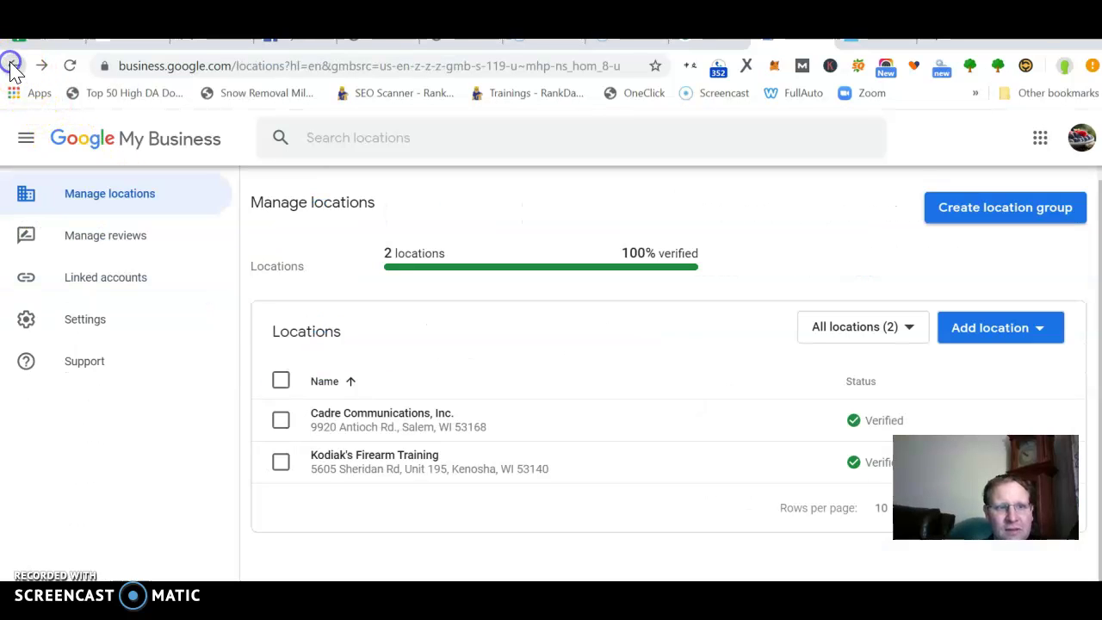
left_click(383, 460)
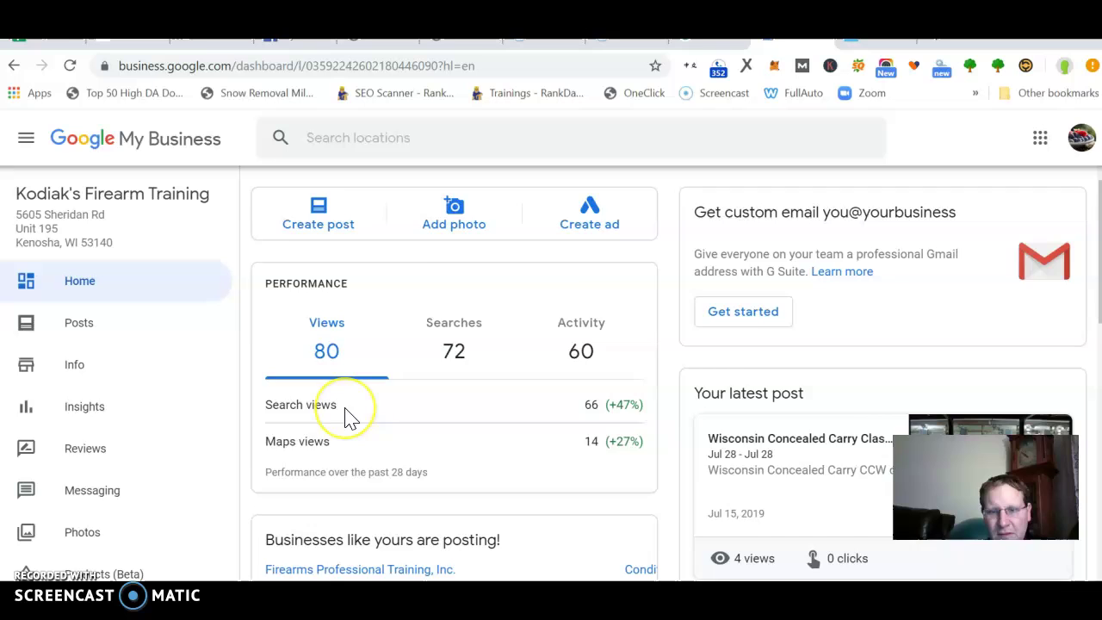
scroll(349, 413, "down", 2)
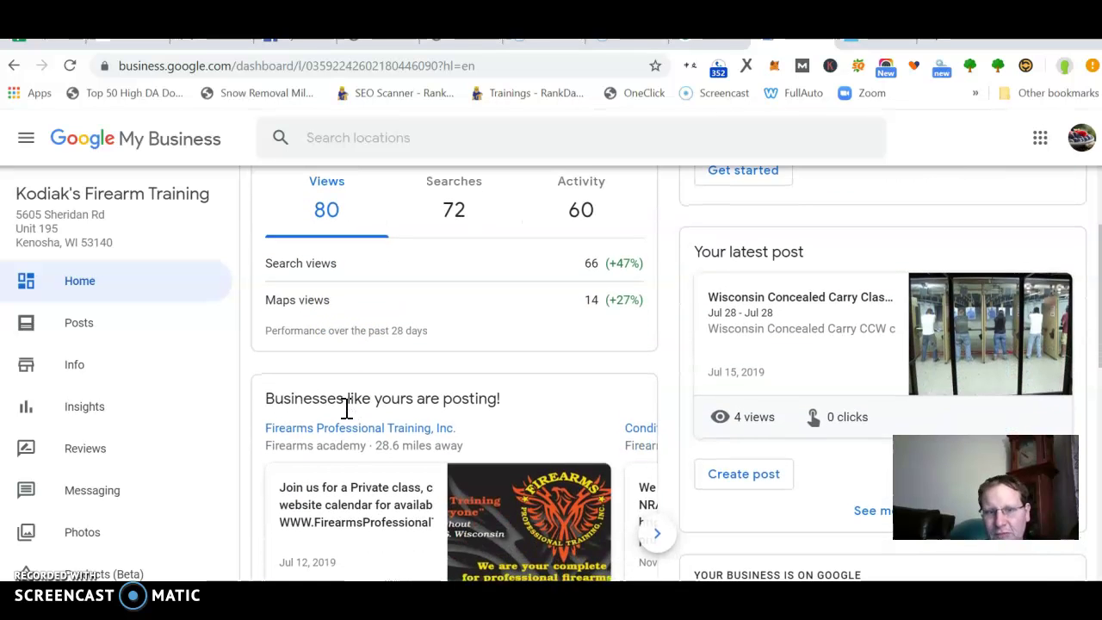
scroll(347, 409, "up", 2)
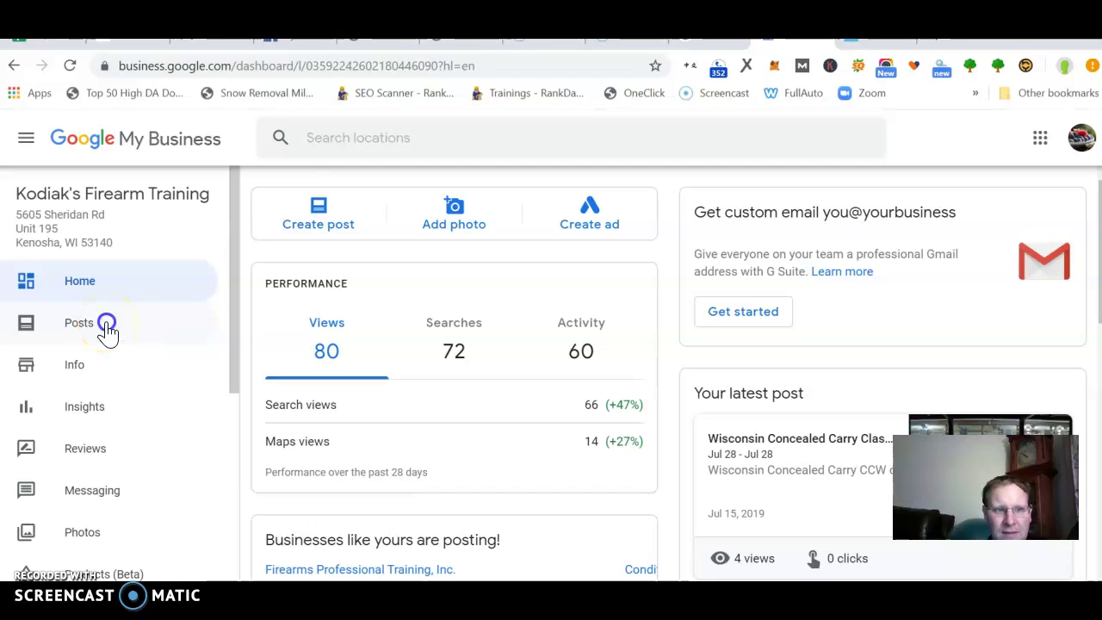
left_click(107, 327)
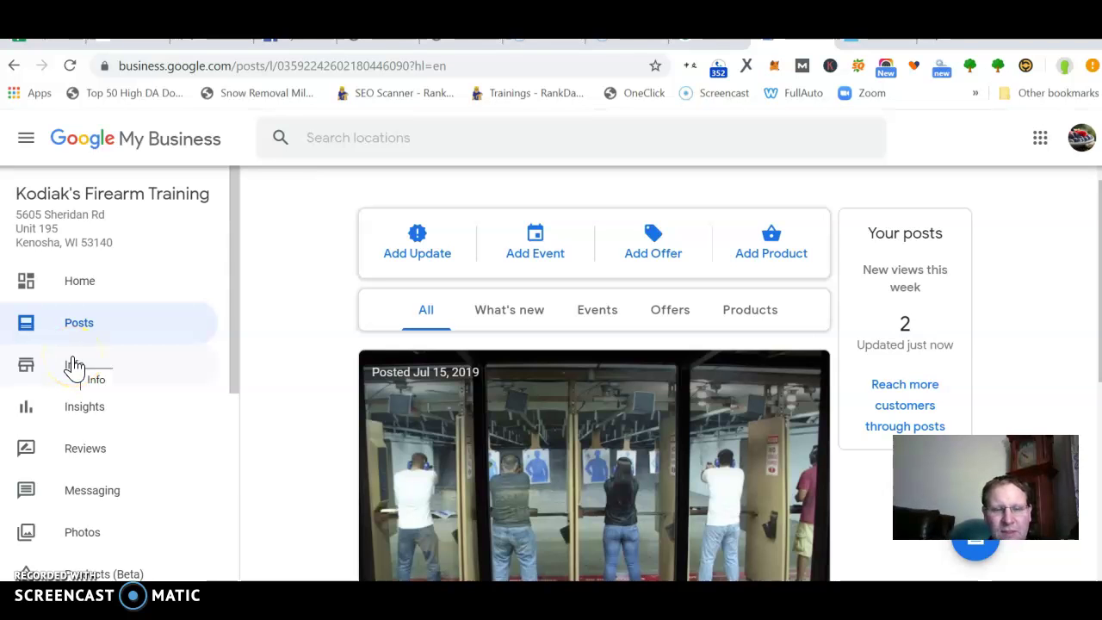
- Review Kodiak's Info page: service areas, hours, contact details, Veteran-Led highlight and description
left_click(74, 366)
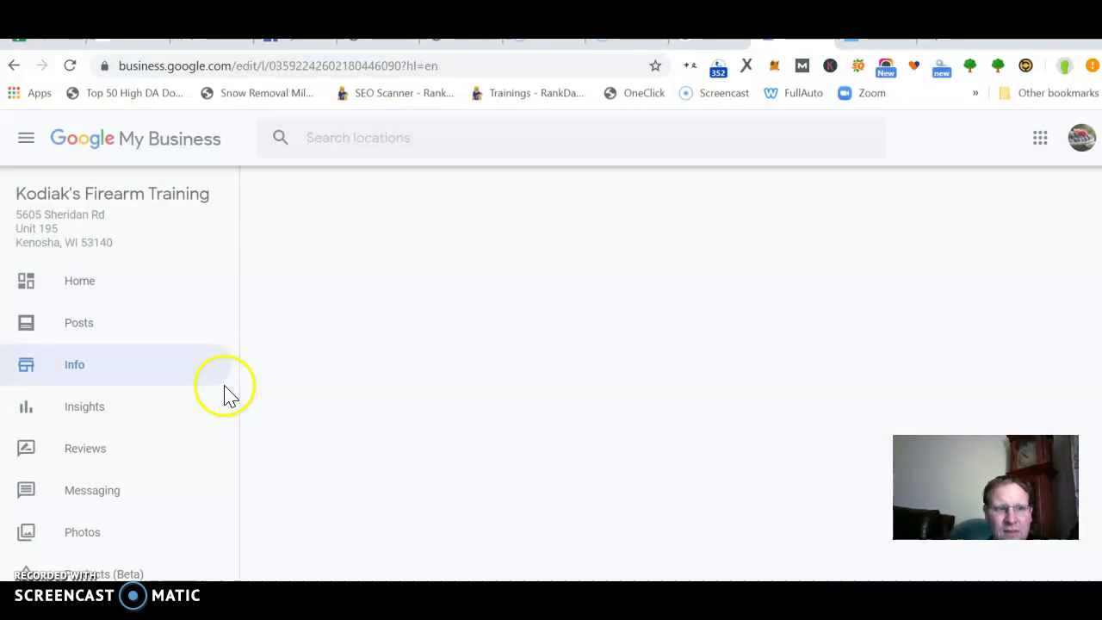
scroll(417, 458, "down", 3)
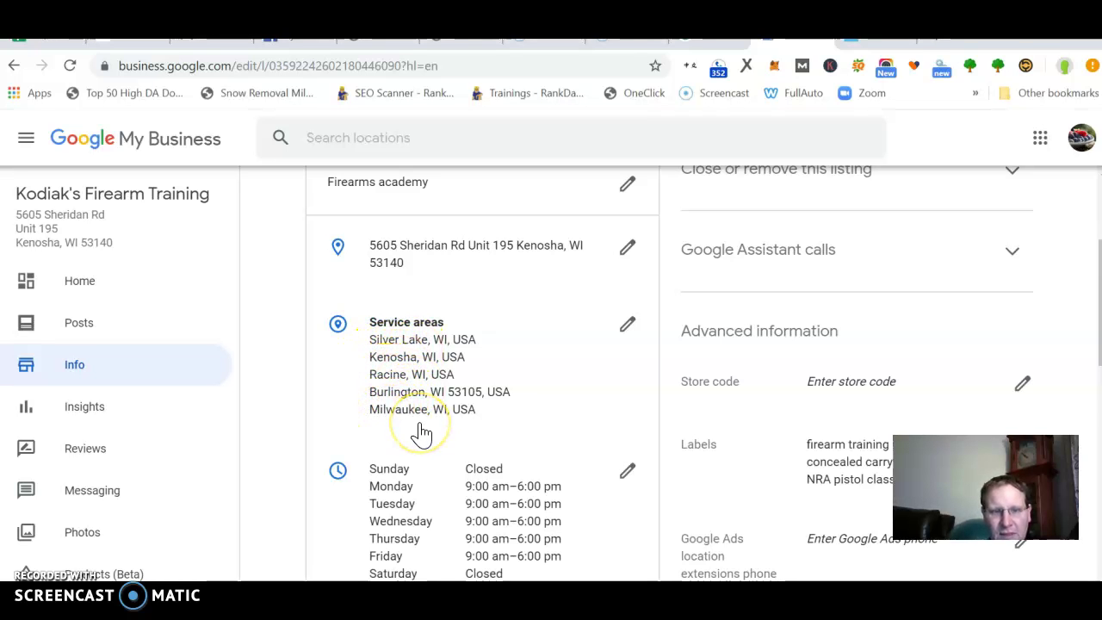
scroll(420, 434, "down", 2)
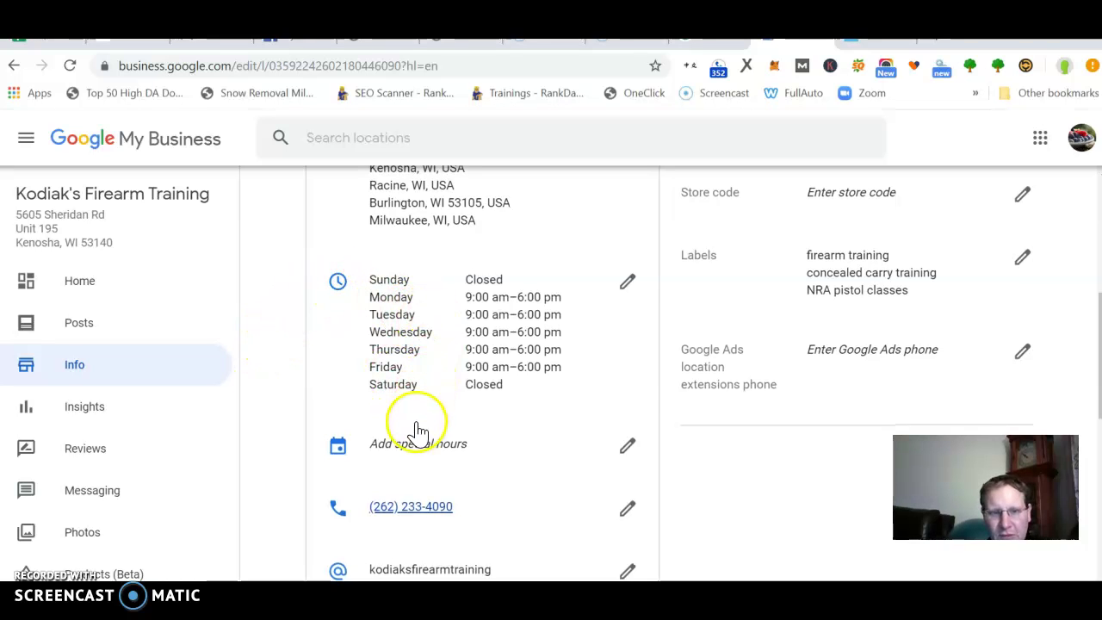
scroll(417, 439, "down", 2)
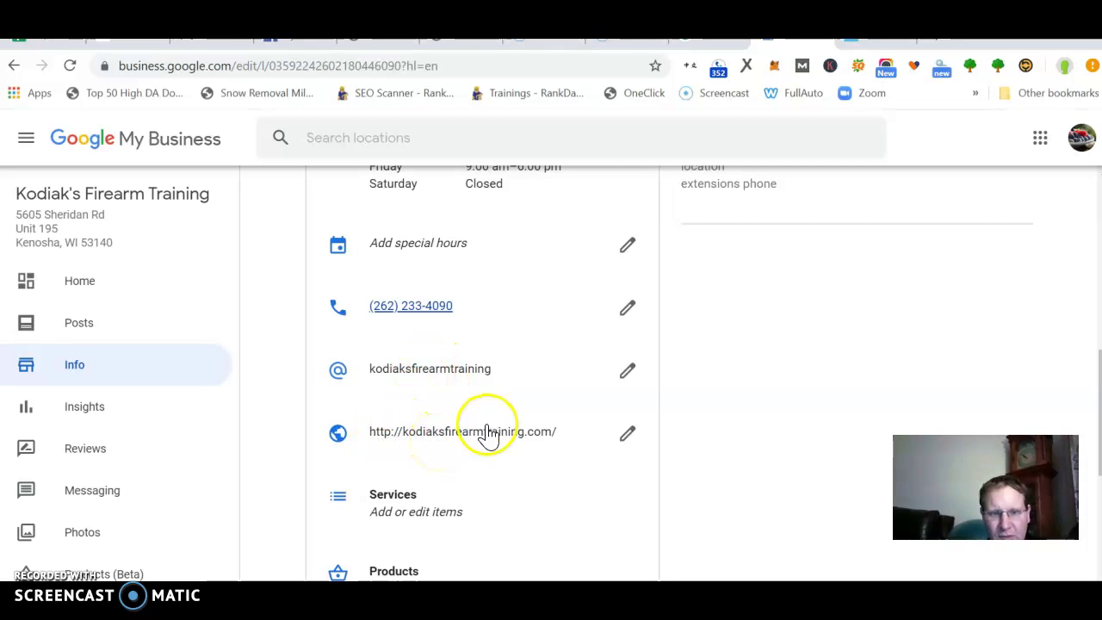
scroll(405, 492, "down", 3)
scroll(414, 502, "down", 1)
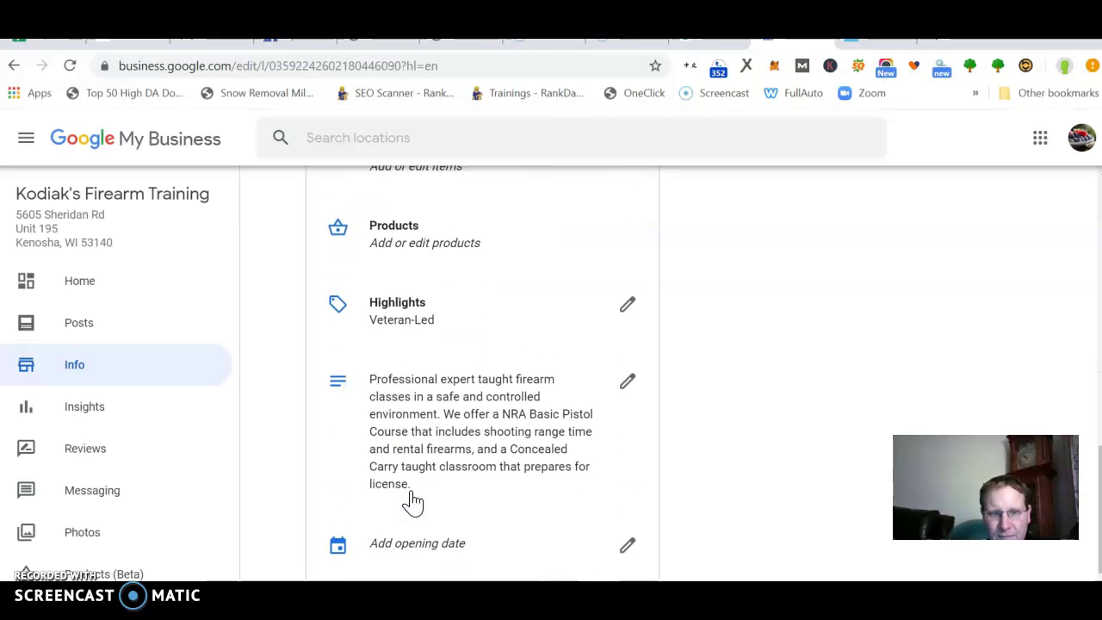
scroll(414, 502, "down", 1)
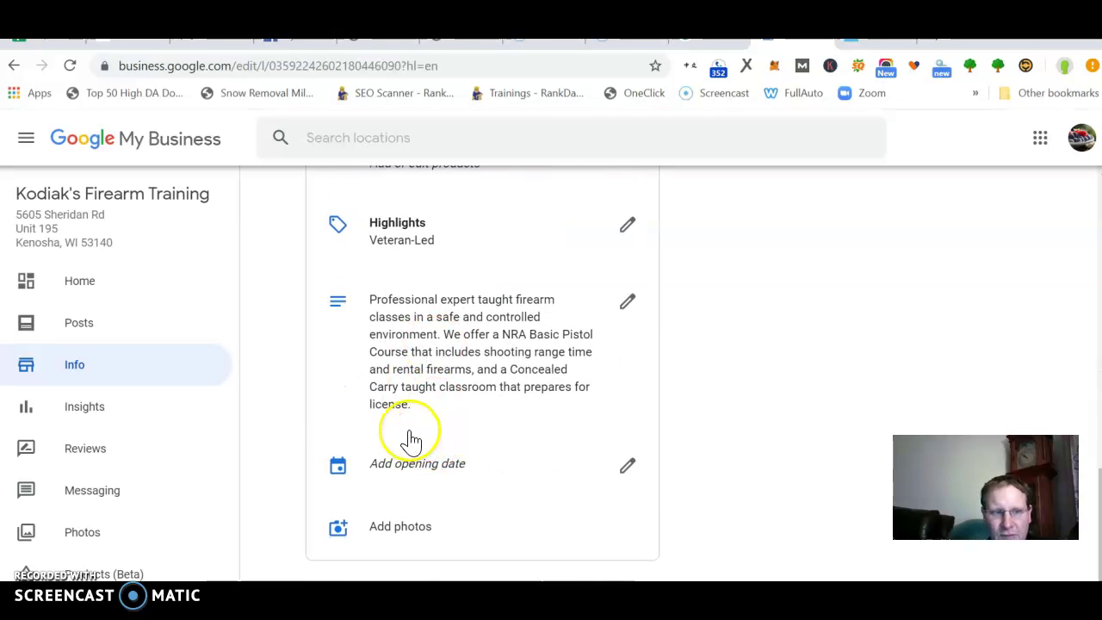
scroll(170, 443, "down", 2)
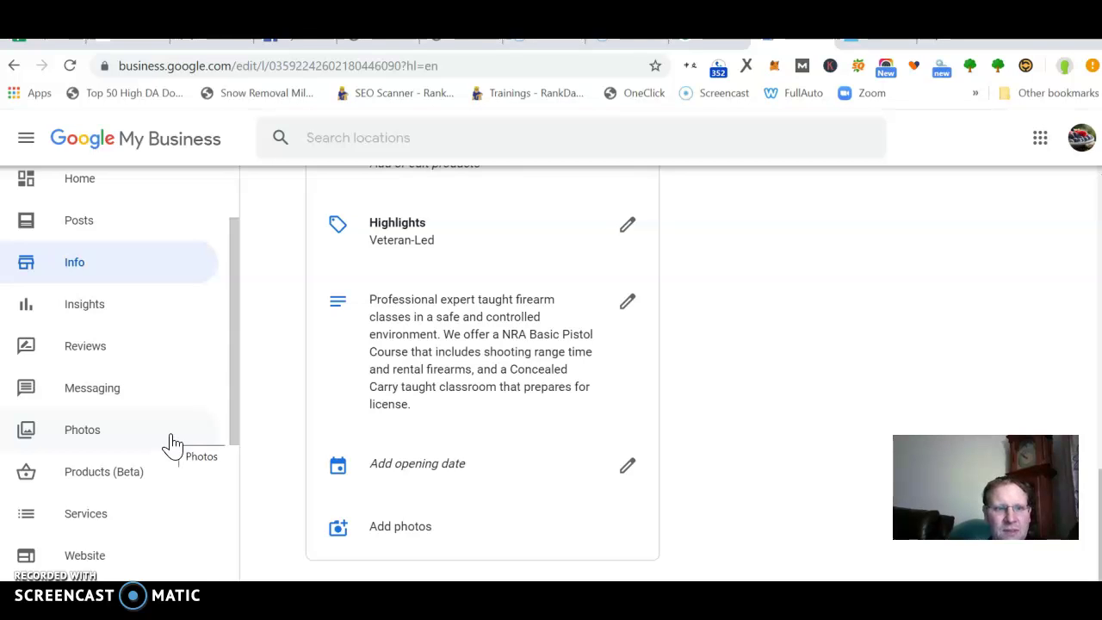
- View the Photos page down to the cover, logo and other uploaded images
left_click(90, 310)
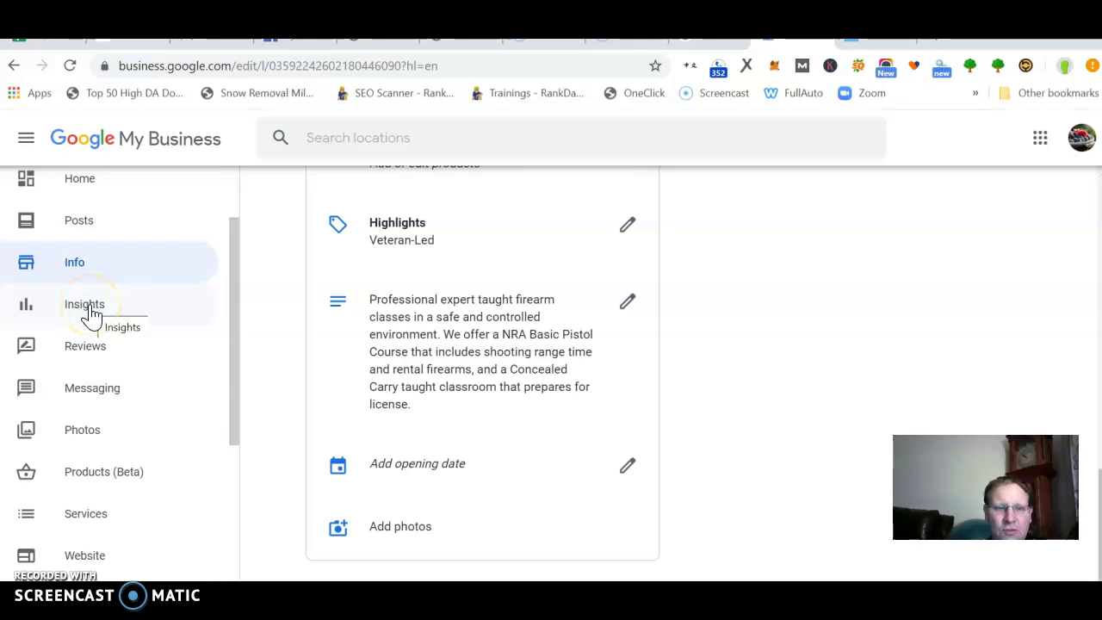
left_click(92, 316)
left_click(122, 349)
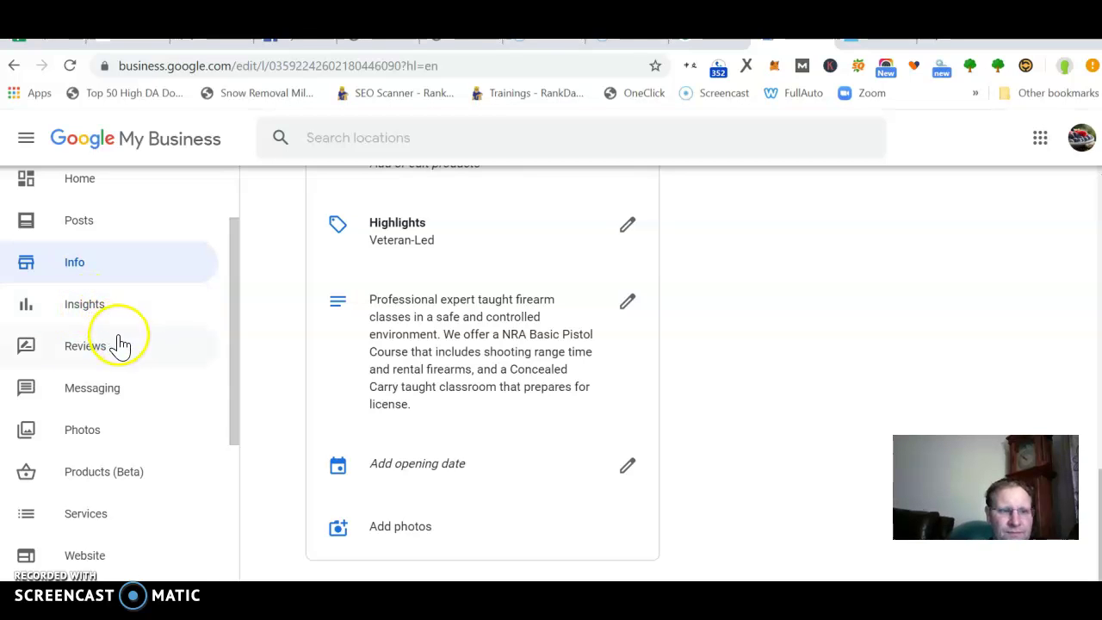
left_click(112, 428)
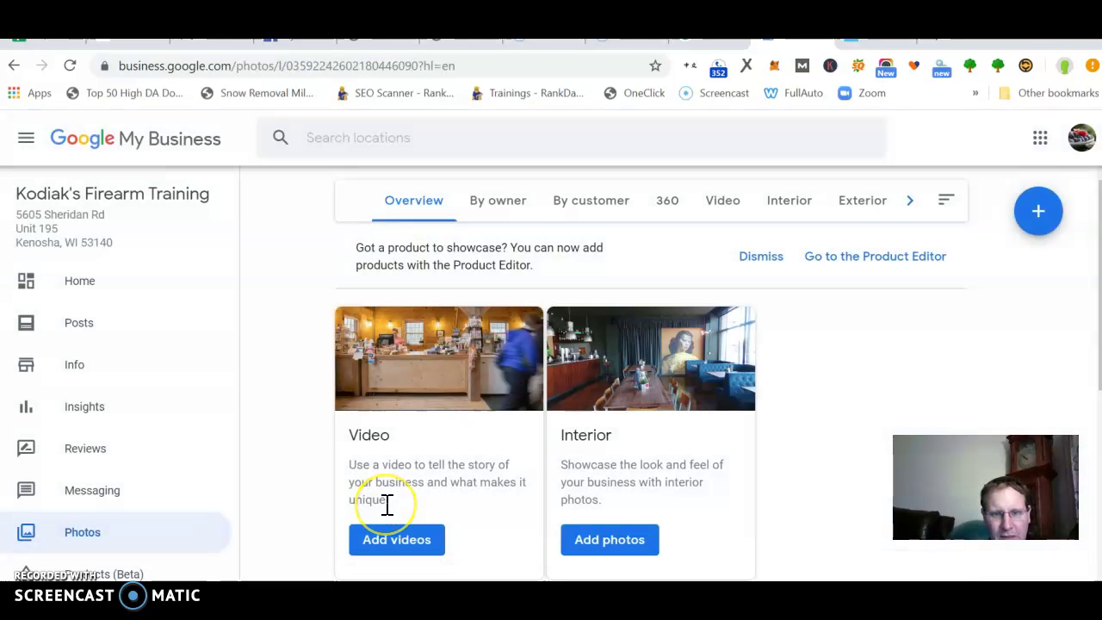
scroll(387, 505, "down", 5)
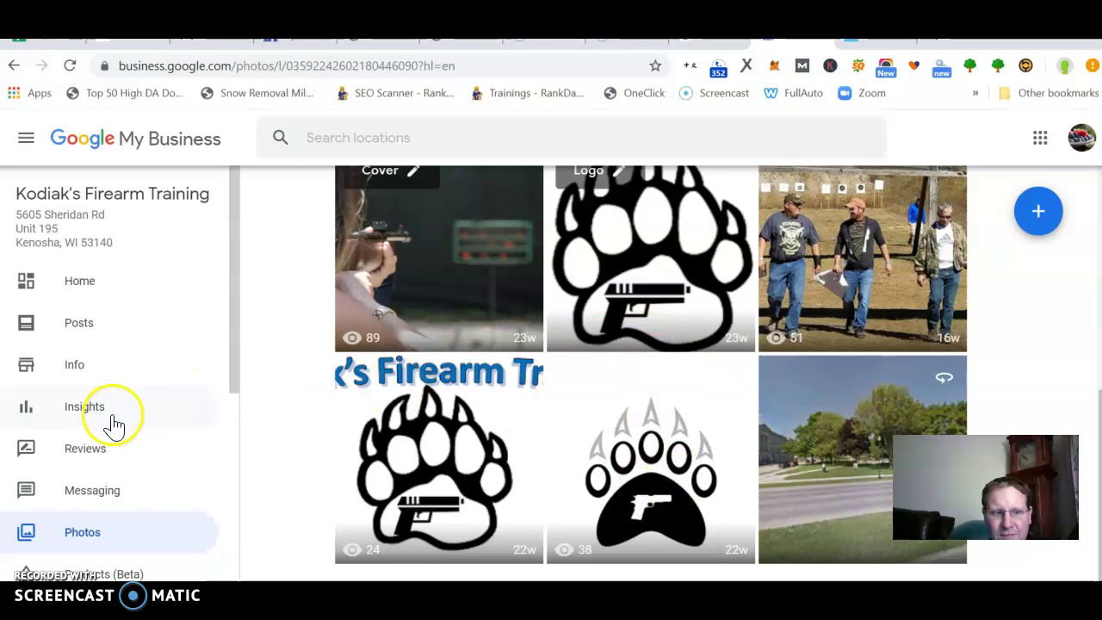
scroll(112, 425, "down", 3)
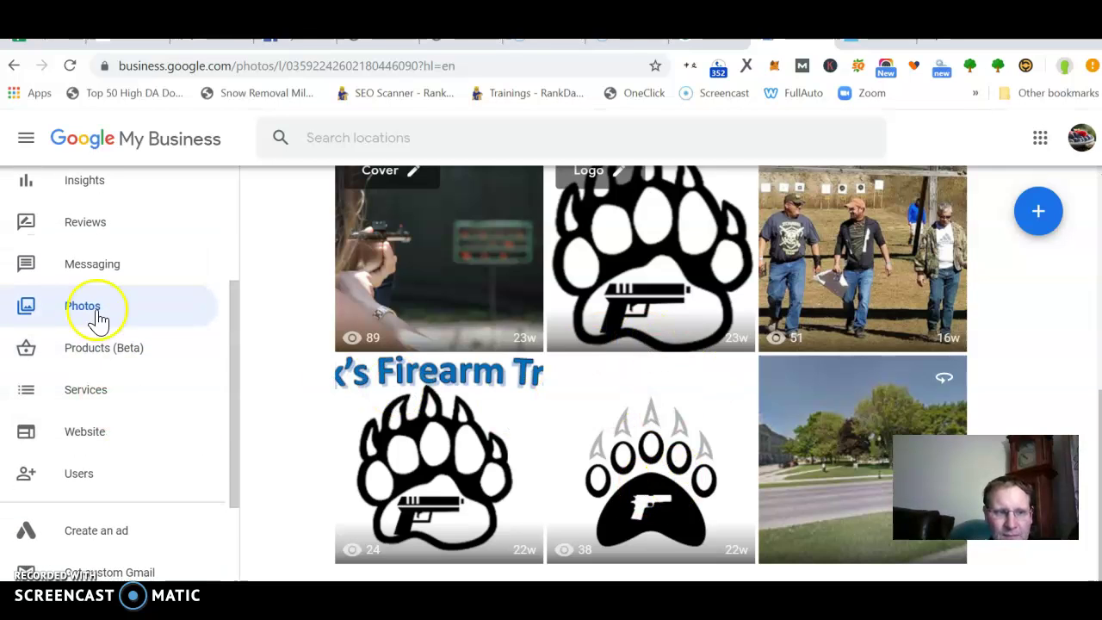
- View the Services page listing Concealed Carry WI at $50.00
left_click(91, 400)
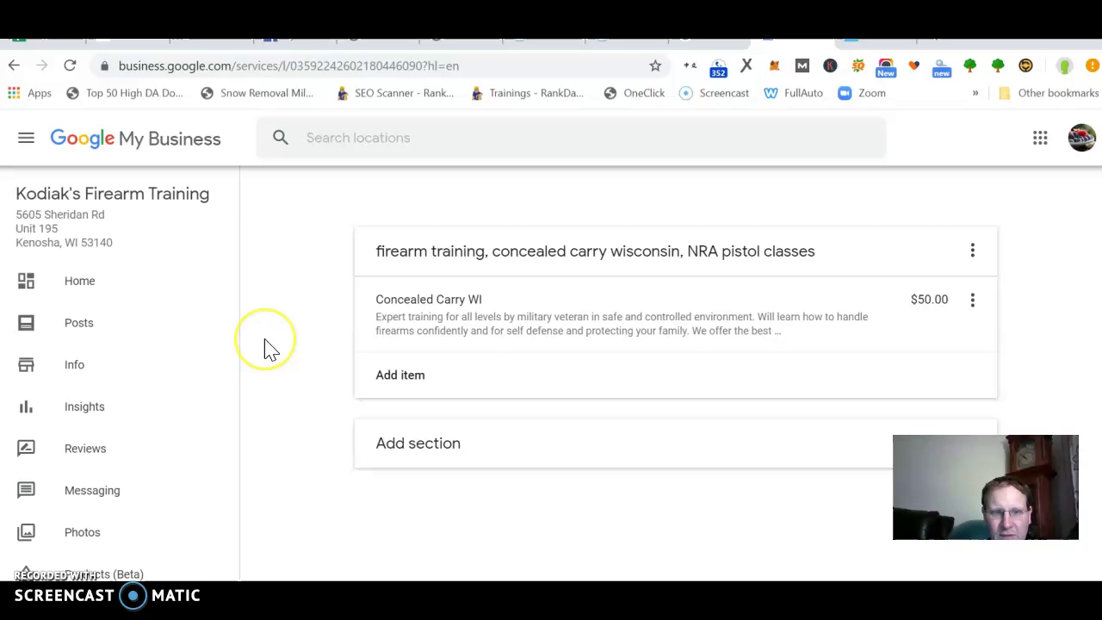
scroll(121, 404, "down", 3)
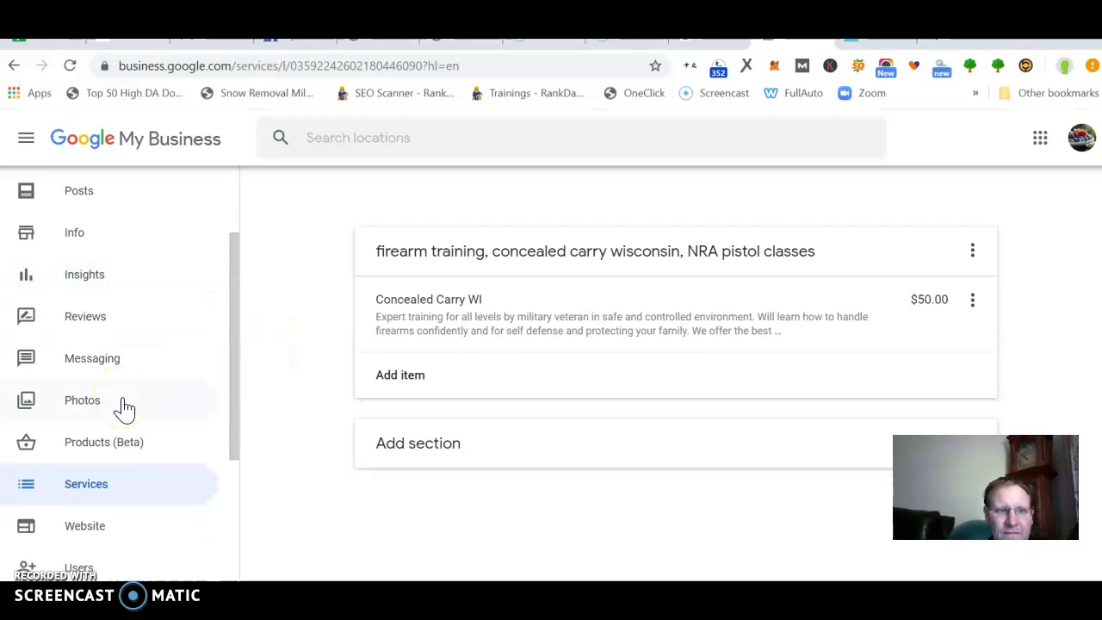
scroll(125, 409, "down", 1)
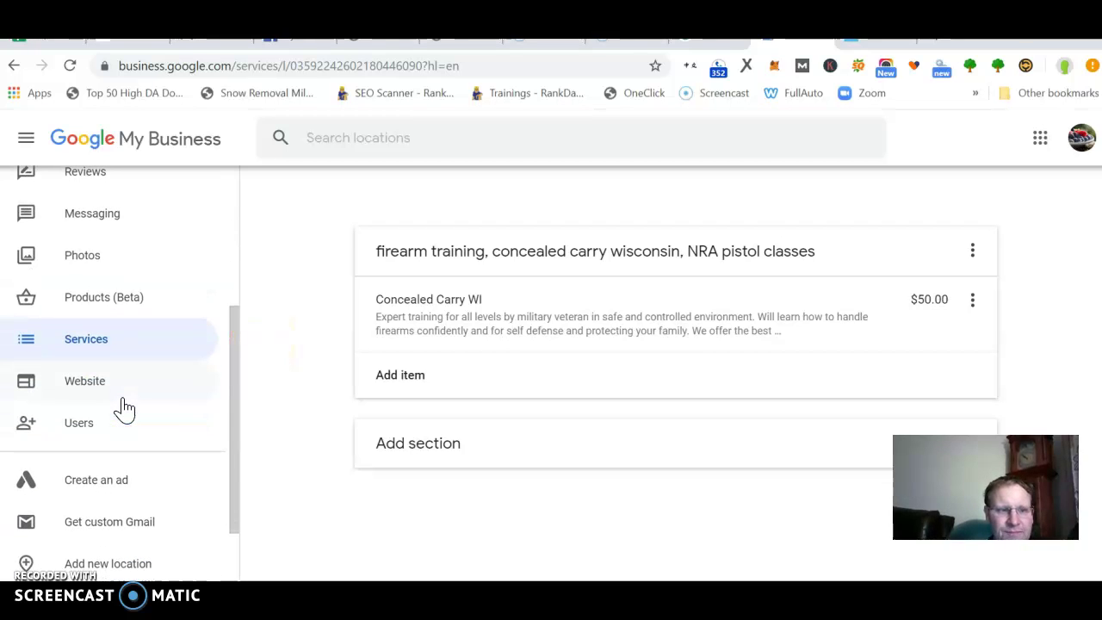
- Open the live site kodiaks-firearm-training.business.site and scroll through its preview
left_click(123, 401)
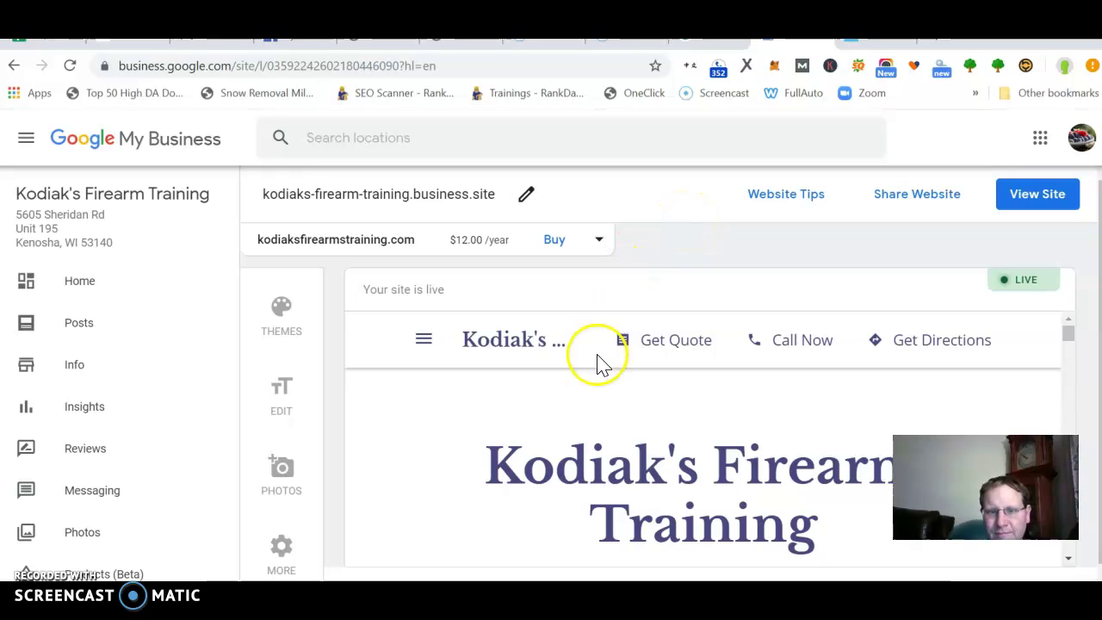
scroll(602, 365, "down", 5)
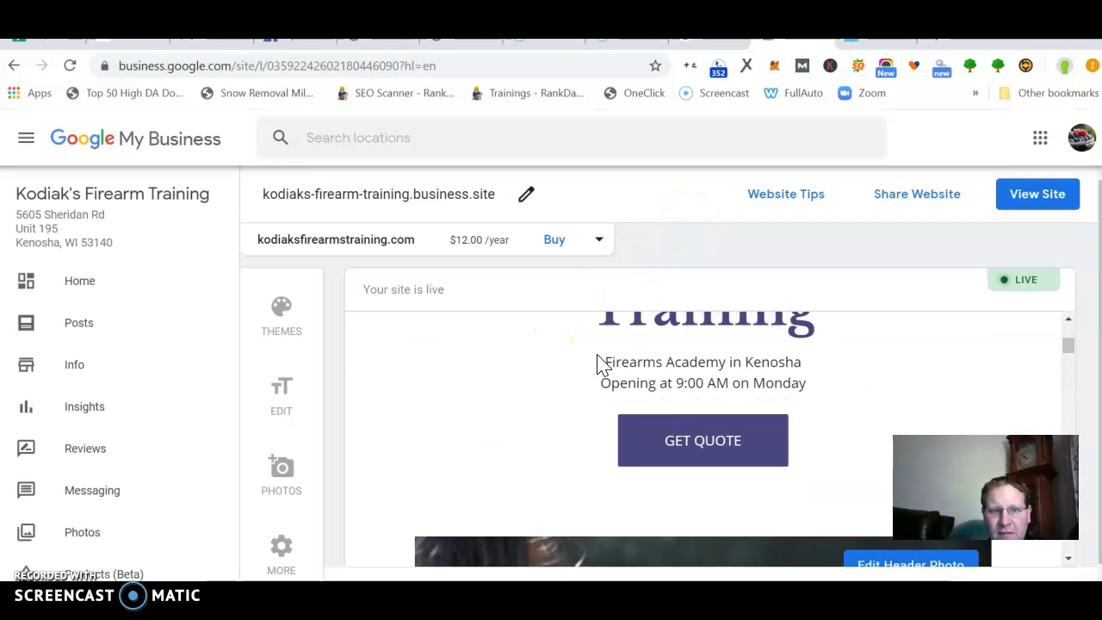
scroll(600, 365, "down", 1)
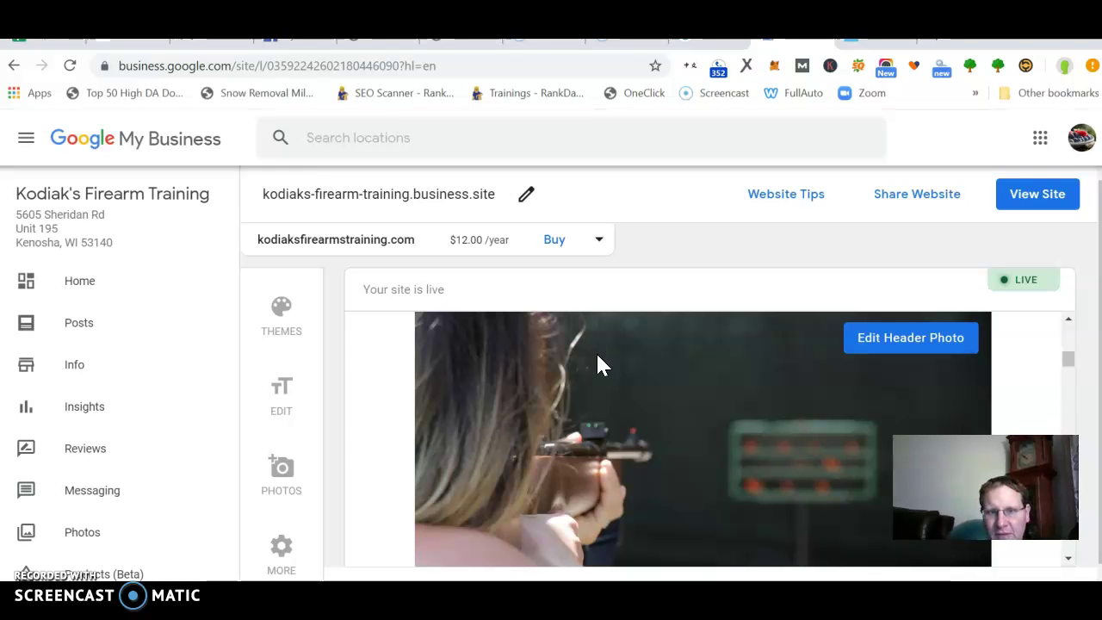
scroll(600, 365, "down", 1)
scroll(600, 366, "down", 4)
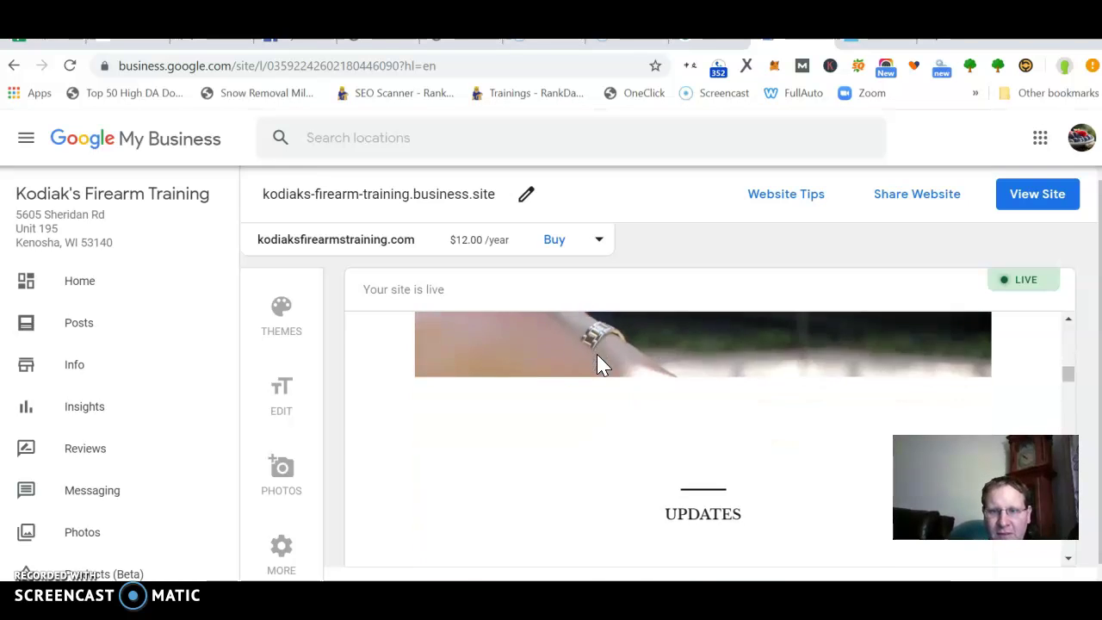
scroll(602, 365, "down", 5)
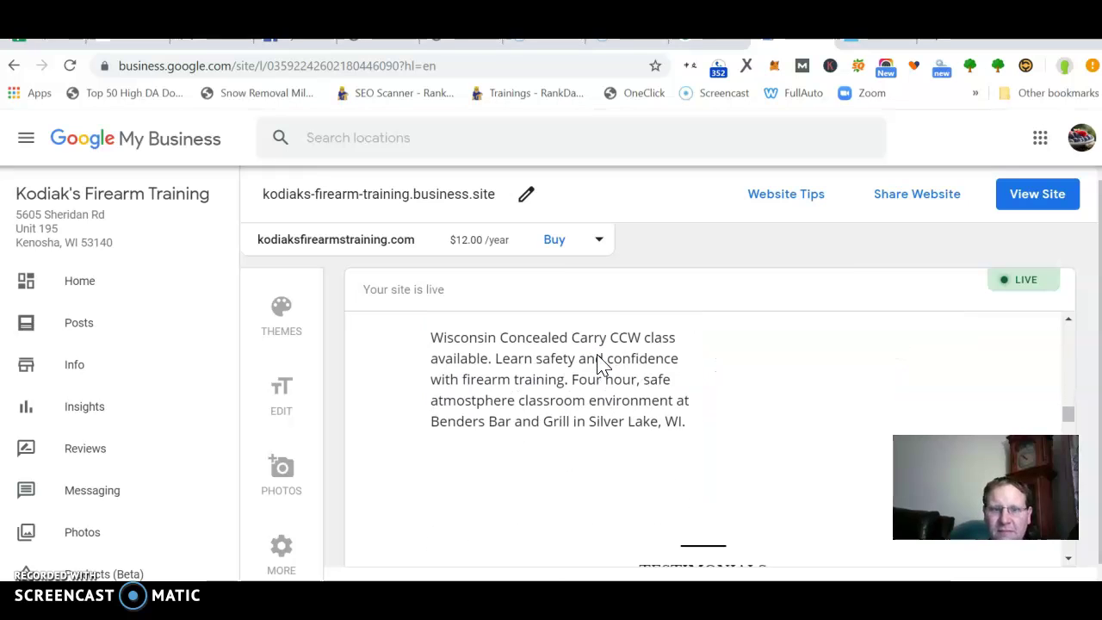
scroll(601, 365, "down", 2)
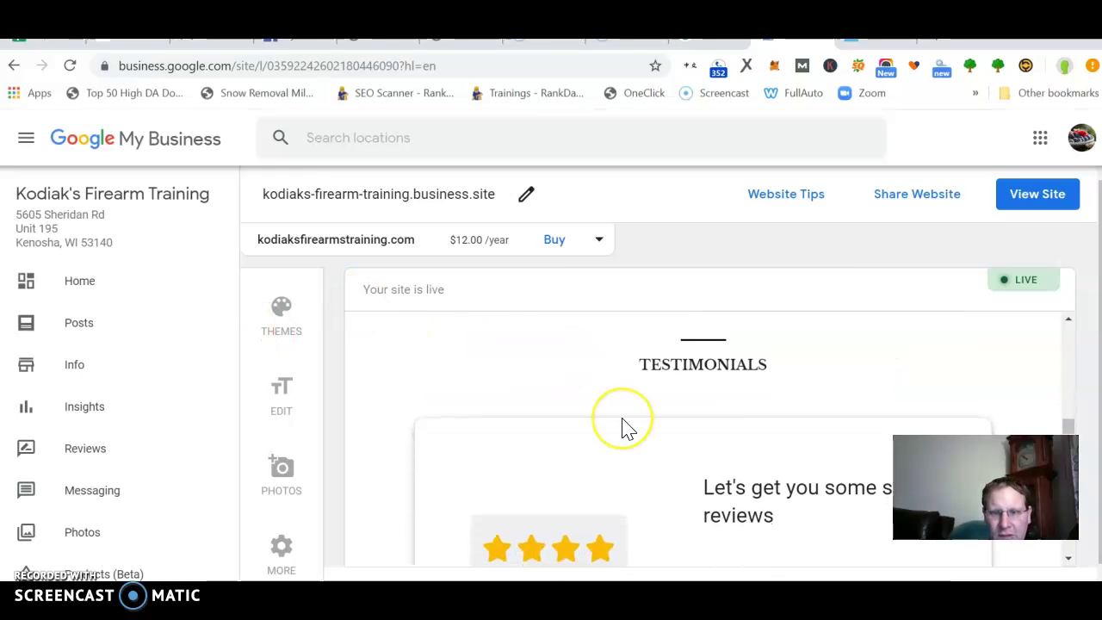
scroll(626, 427, "down", 10)
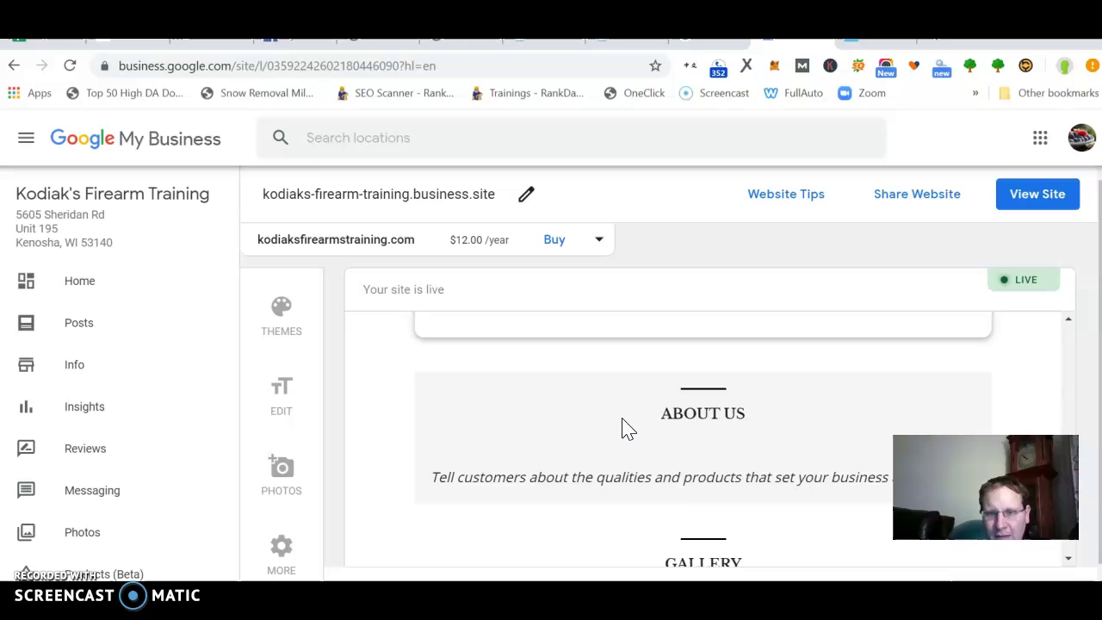
scroll(626, 426, "down", 10)
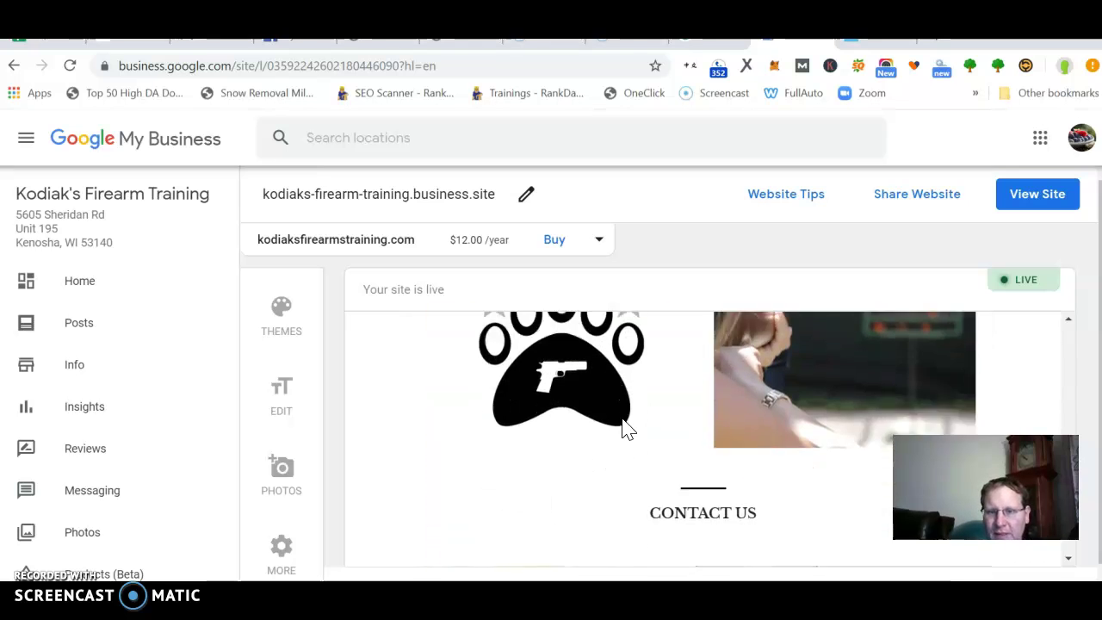
scroll(626, 428, "down", 2)
- Continue down the site preview to the contact, address and business hours sections
scroll(626, 428, "up", 3)
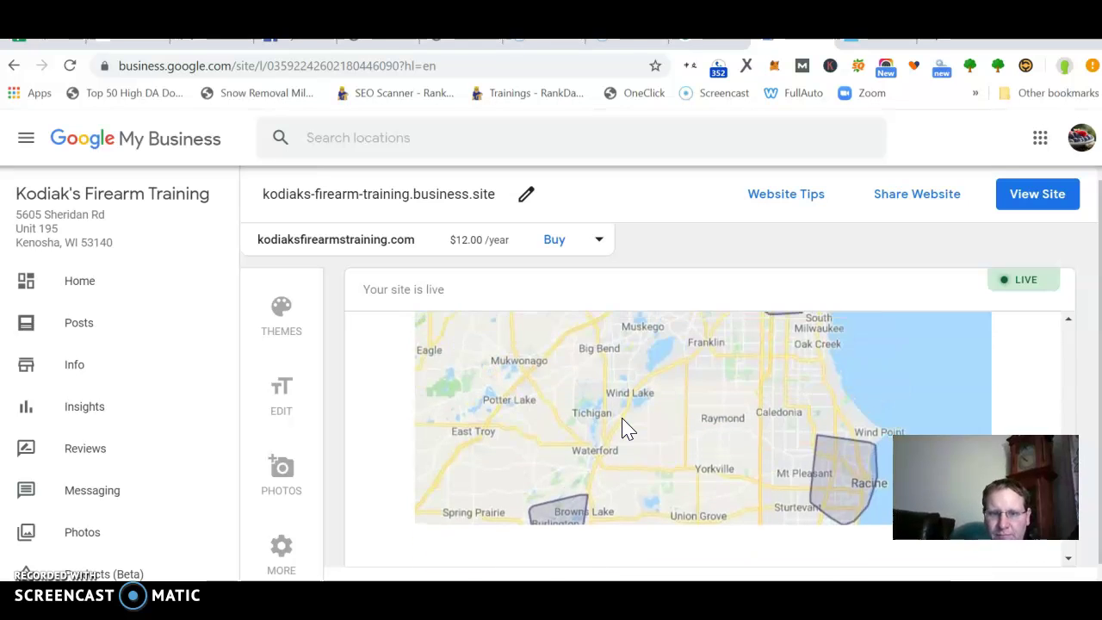
scroll(624, 430, "up", 1)
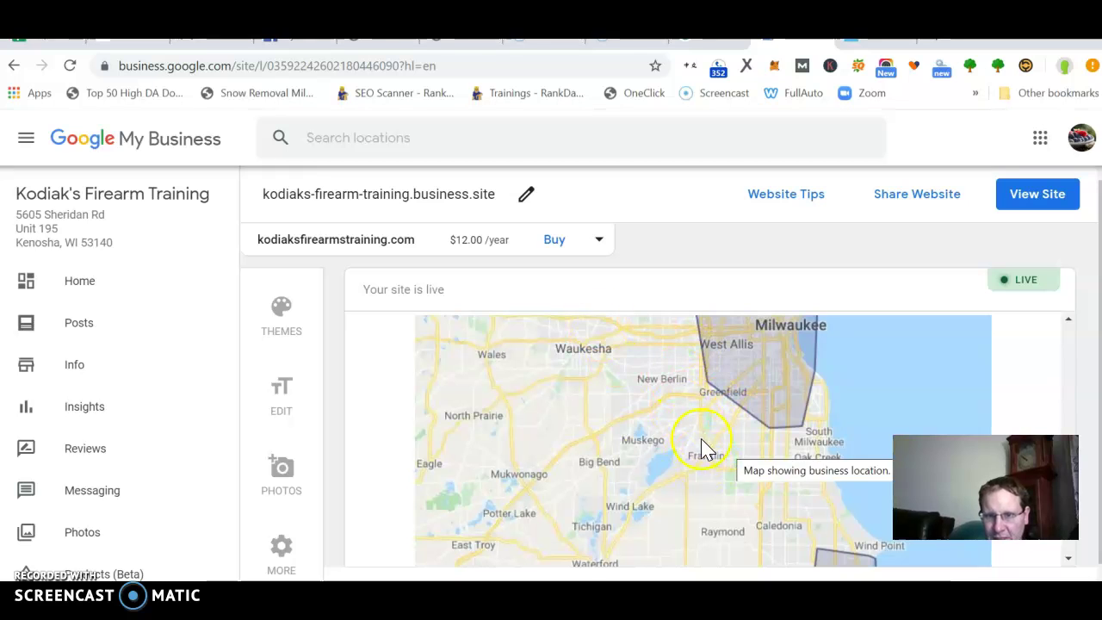
scroll(655, 462, "down", 1)
left_click(654, 463)
scroll(654, 462, "down", 3)
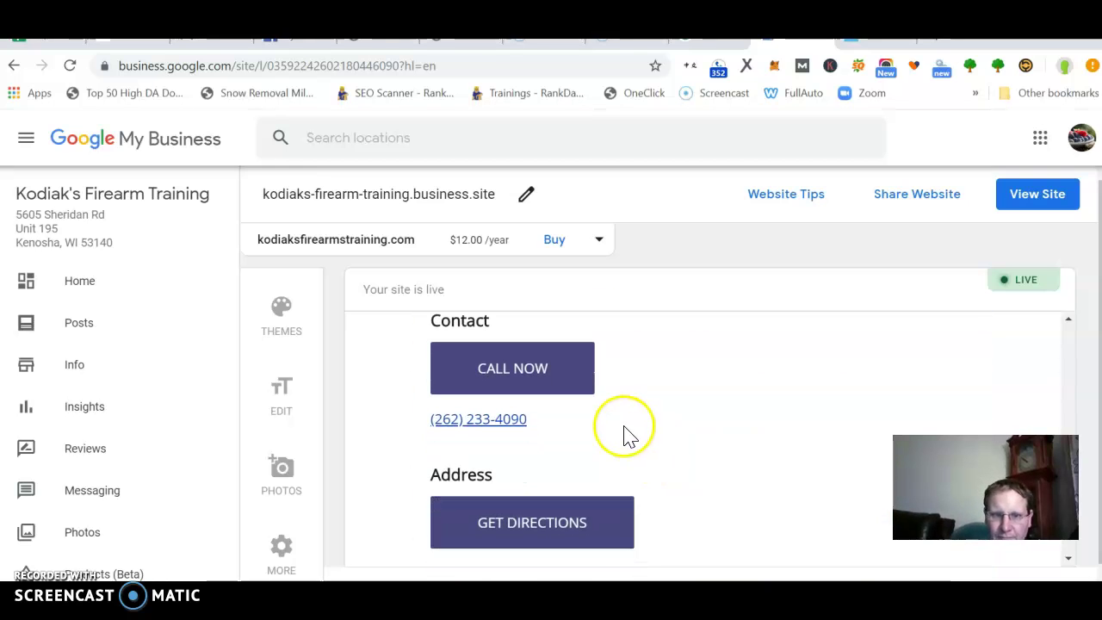
scroll(636, 433, "down", 3)
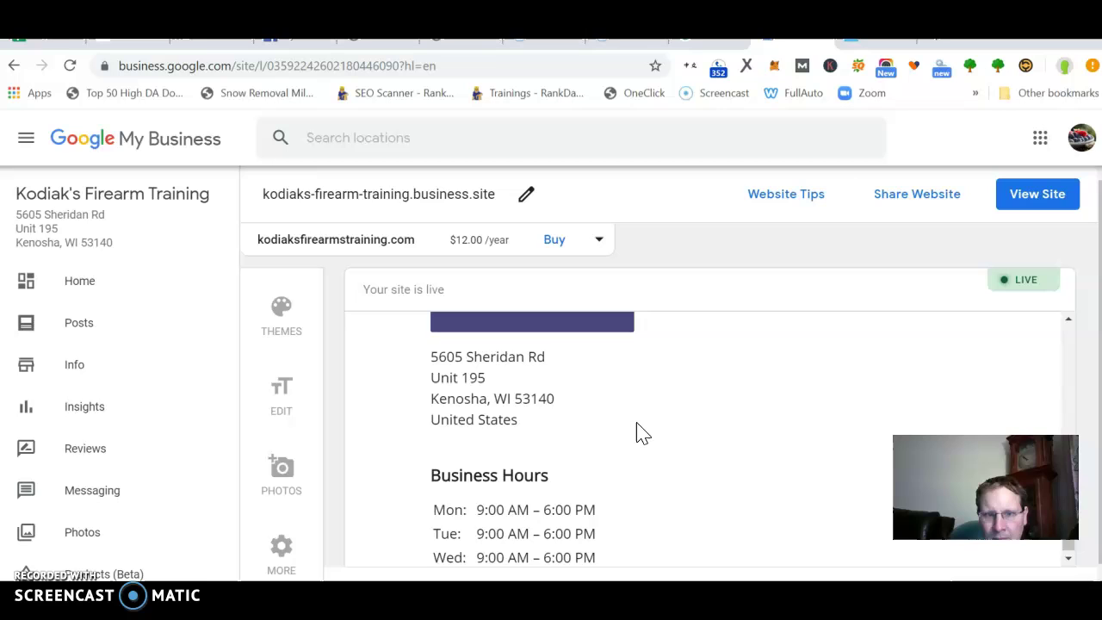
scroll(641, 433, "down", 3)
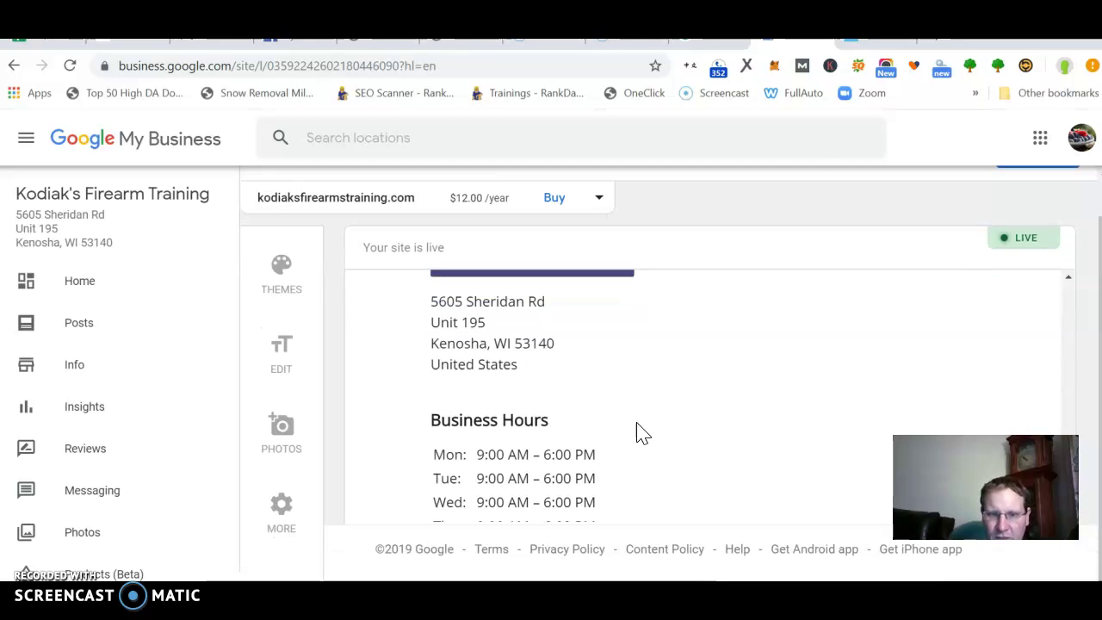